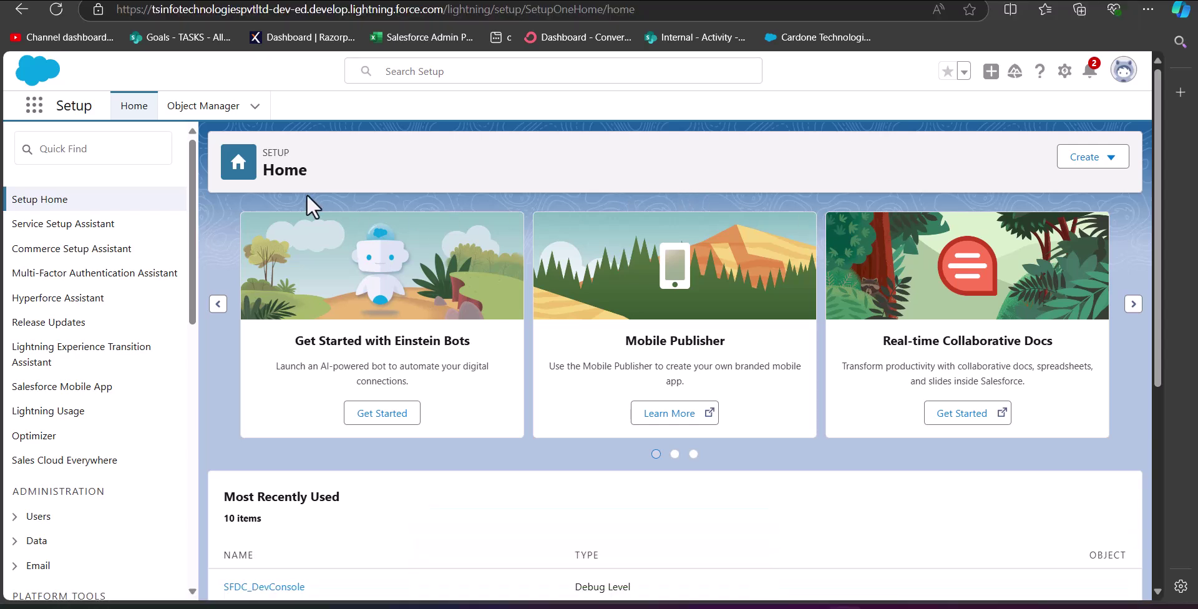
- Find Activity Settings via Quick Find and submit with Enable Creation of Recurring Tasks checked
click(131, 148)
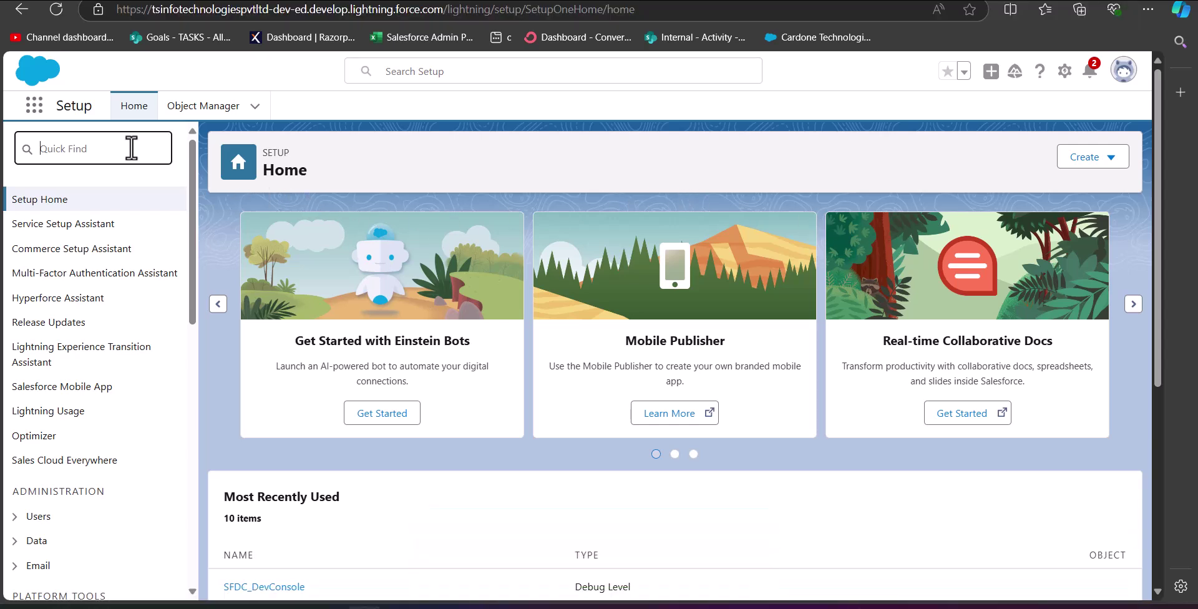
text(activity)
click(115, 251)
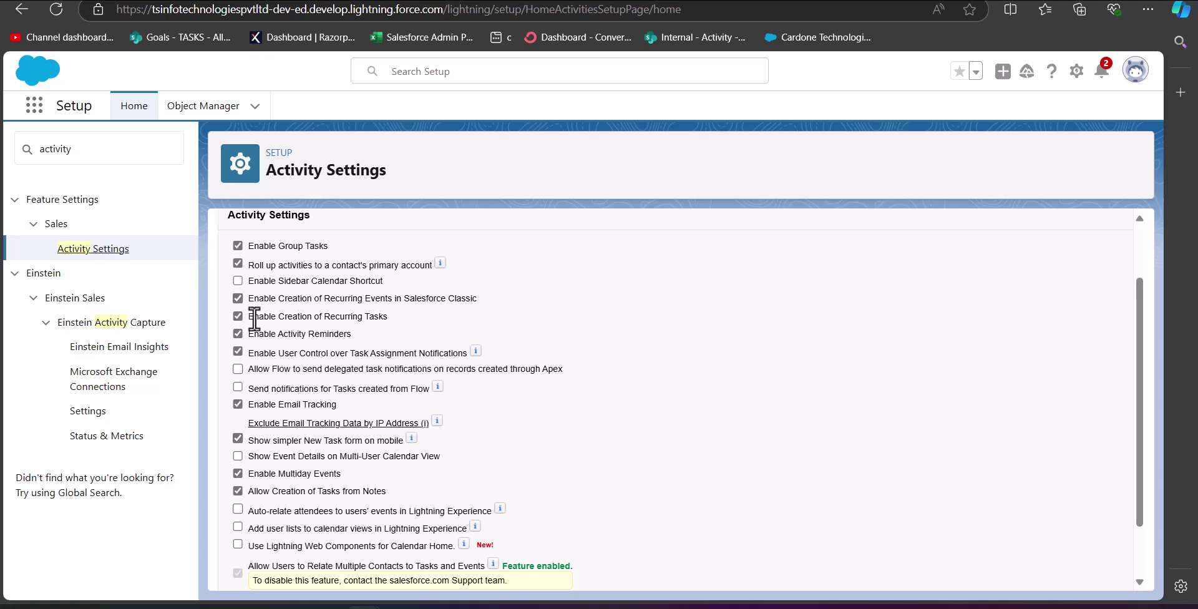
scroll(522, 407, down, 2)
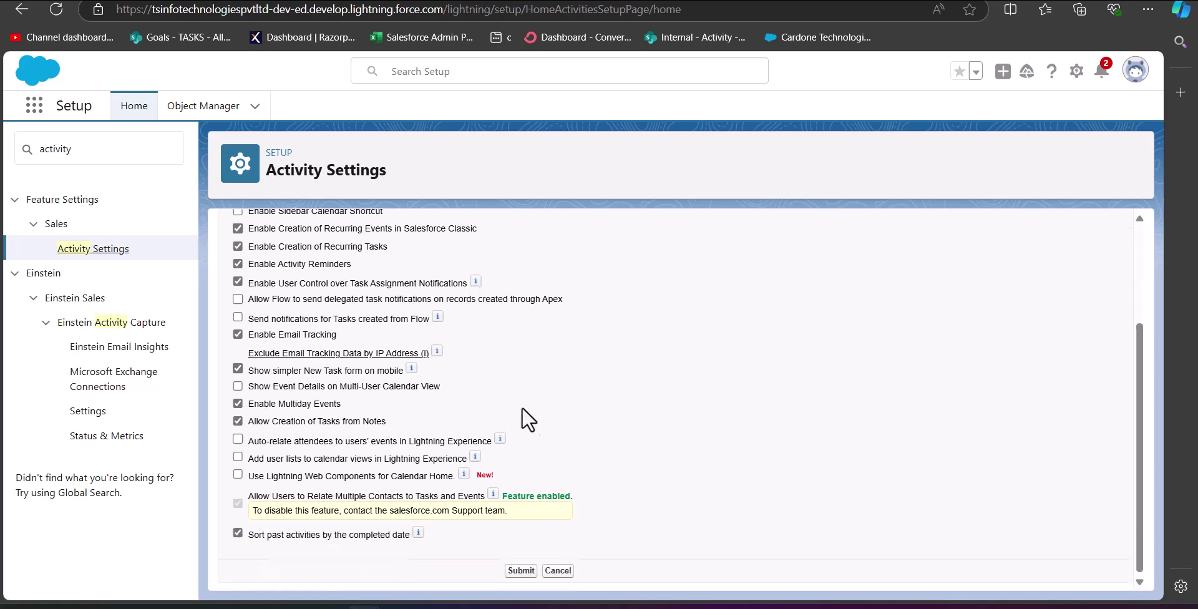
click(513, 572)
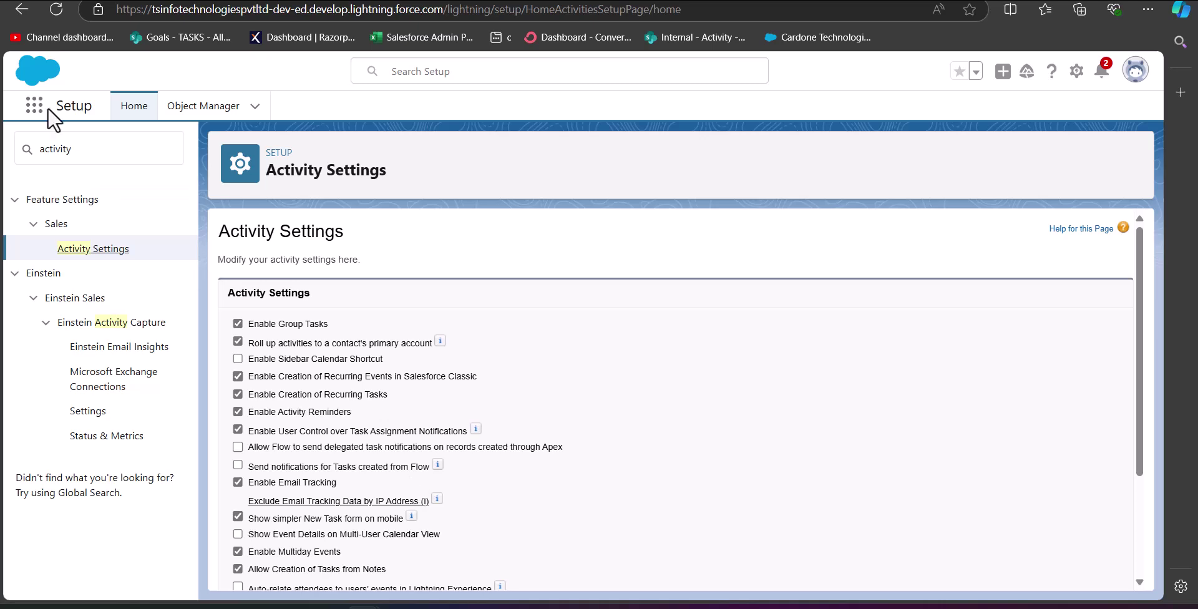
- Open the Task object's Task Layout from Object Manager for editing
click(209, 108)
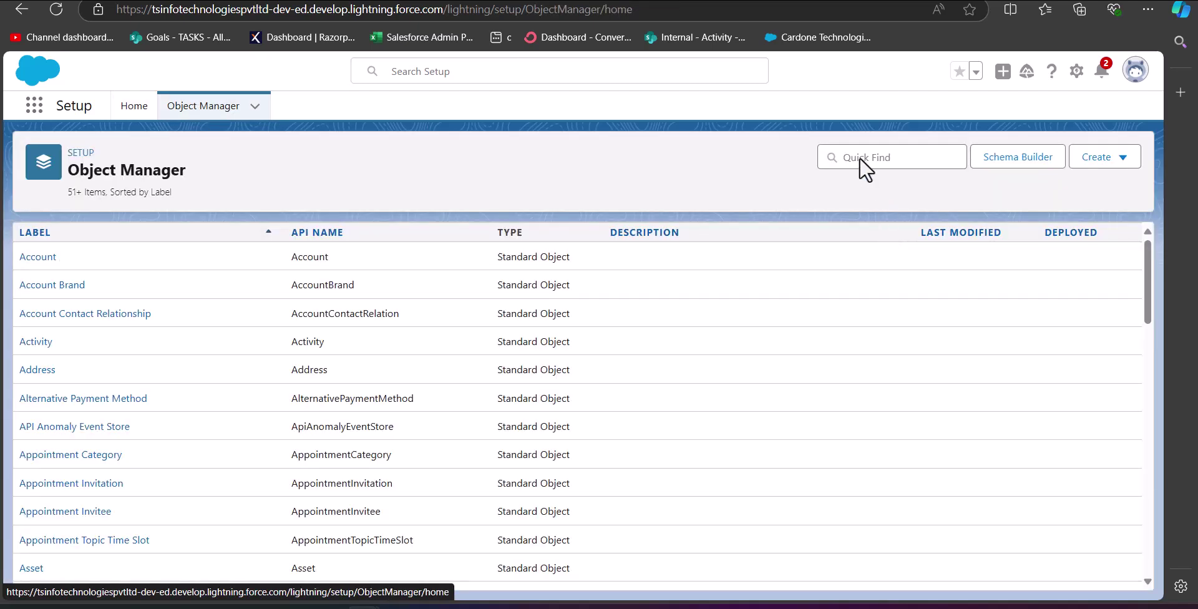
click(860, 157)
text(task)
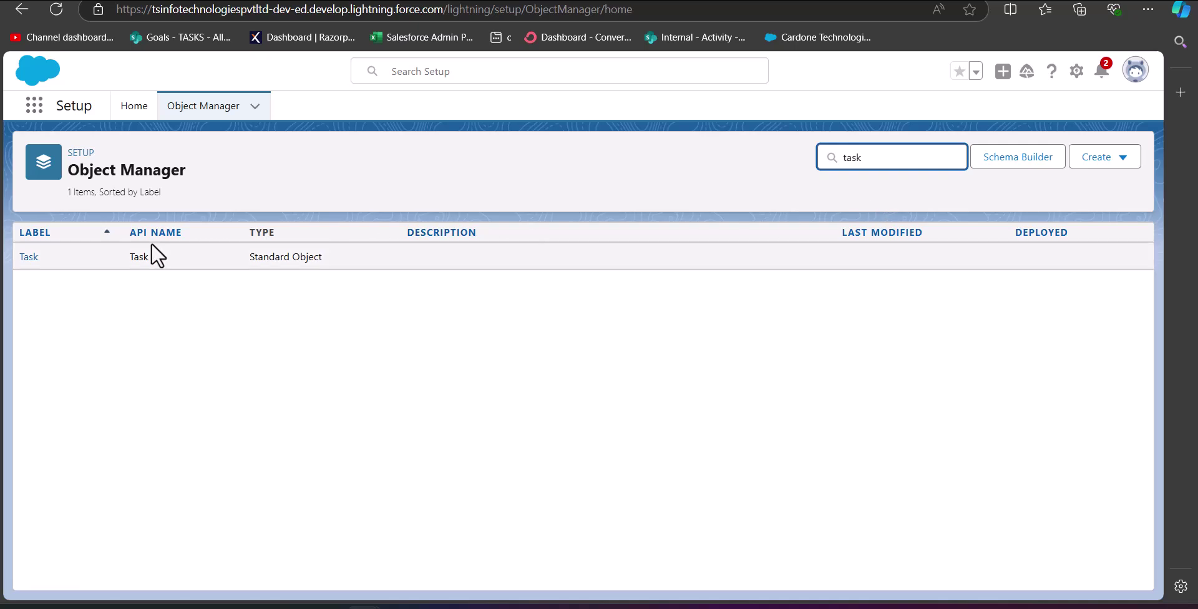
click(29, 260)
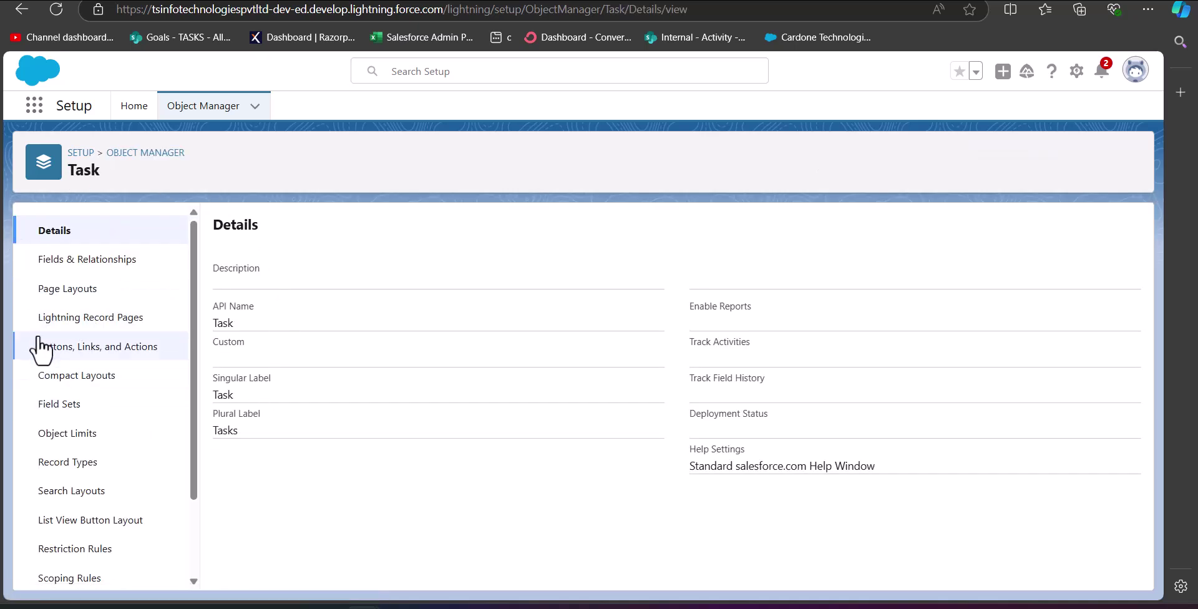
click(68, 300)
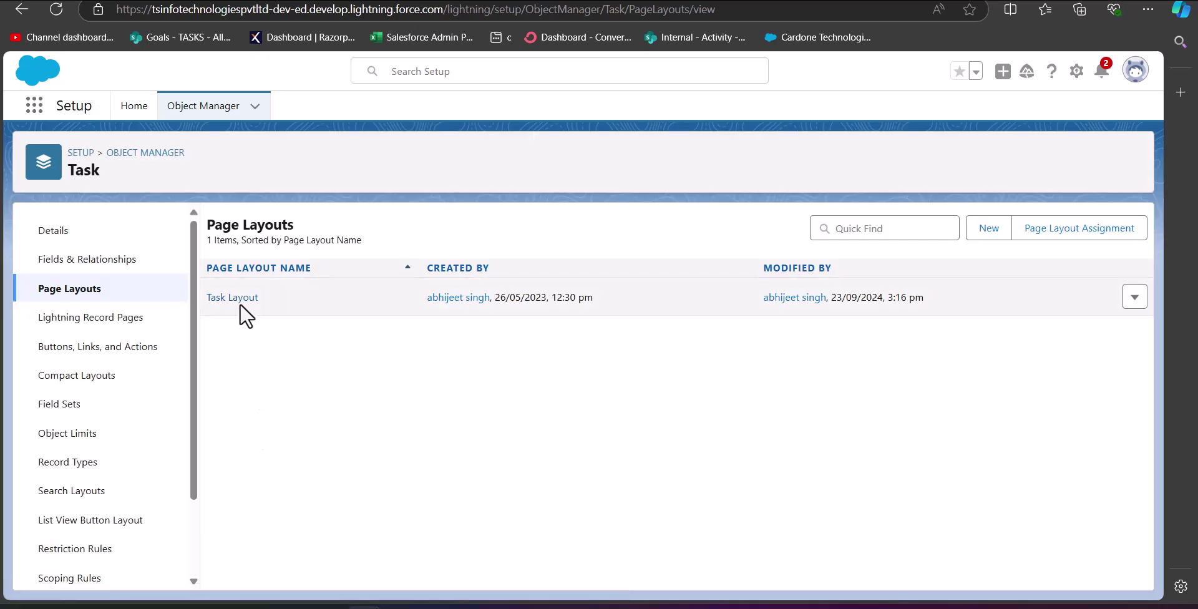
click(233, 298)
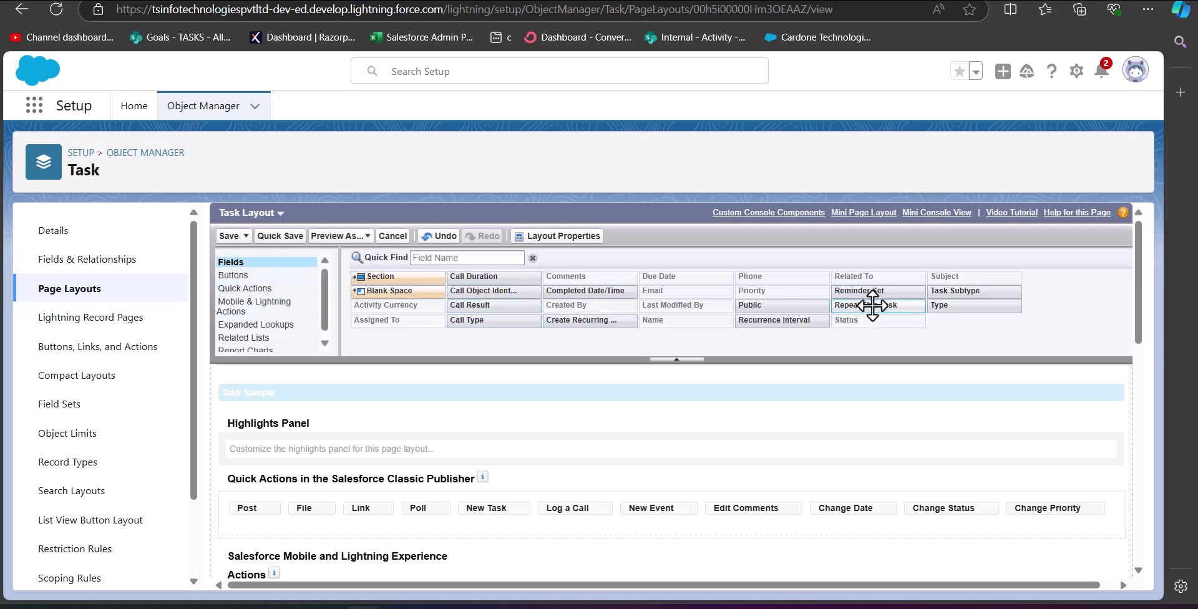
- Add the Create Recurring Series of Tasks field to Task Information and save the layout
scroll(734, 346, down, 5)
scroll(718, 347, down, 1)
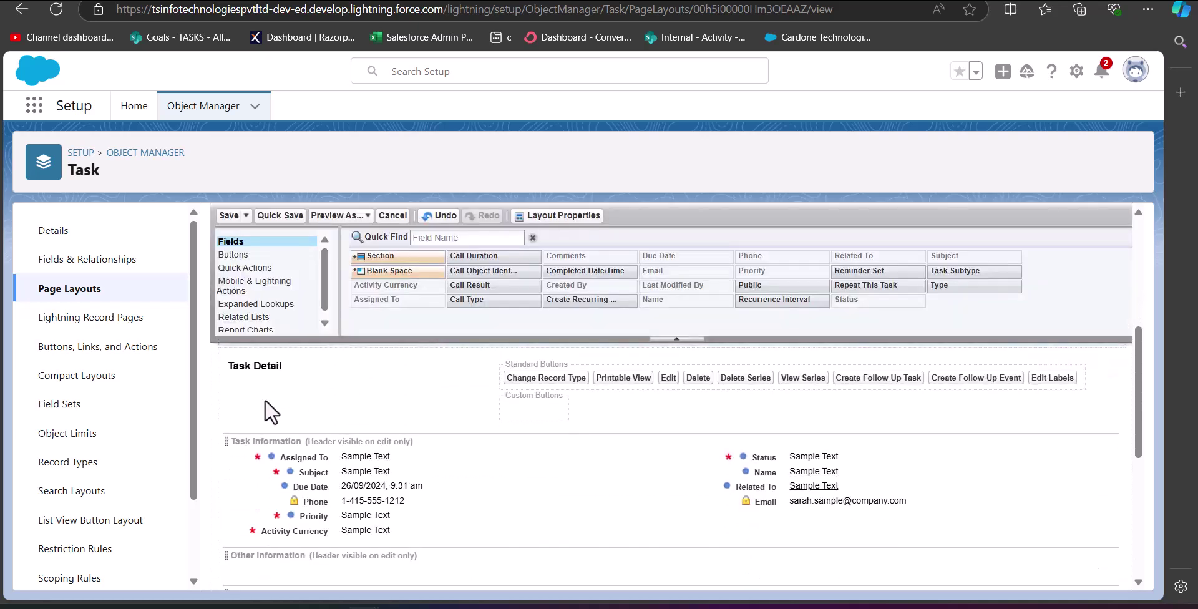
scroll(553, 400, up, 5)
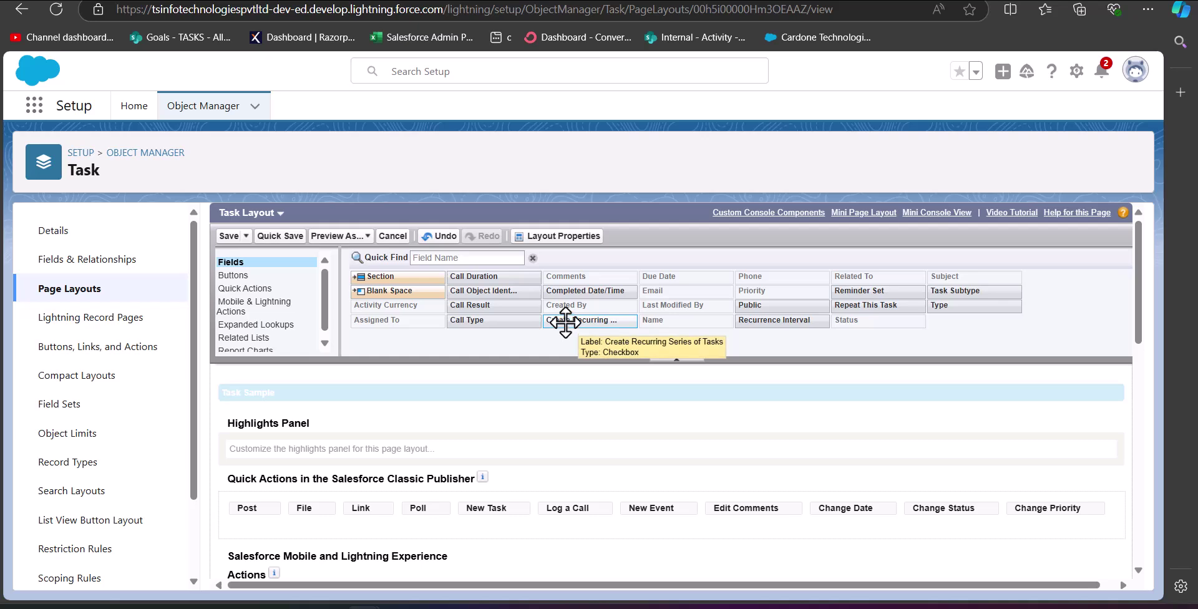
drag(566, 322, 284, 518)
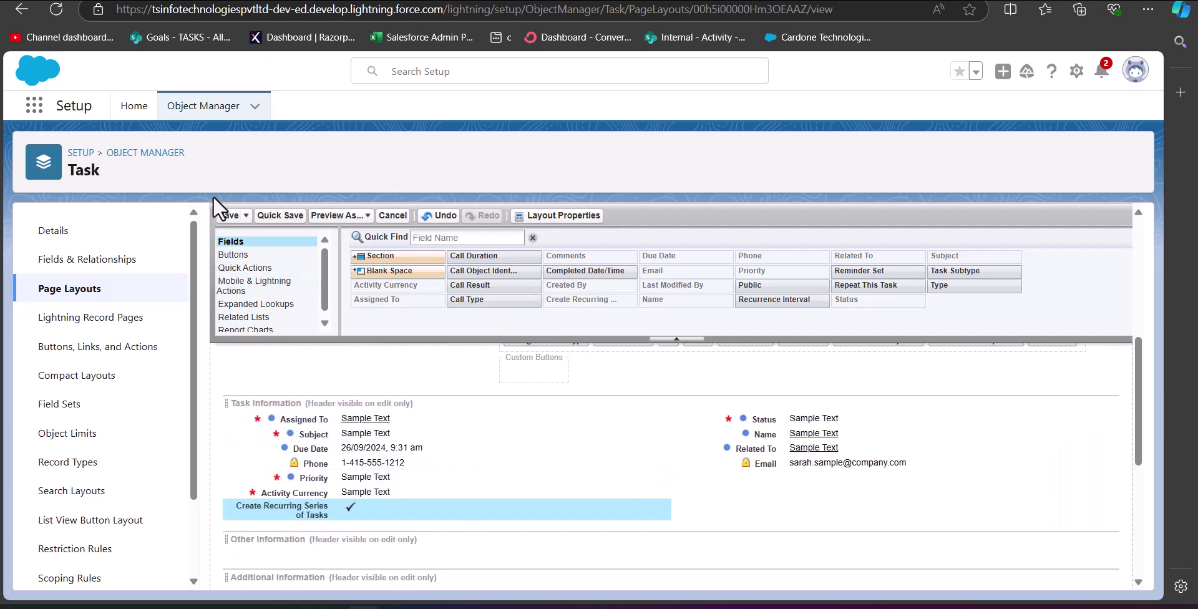
click(228, 216)
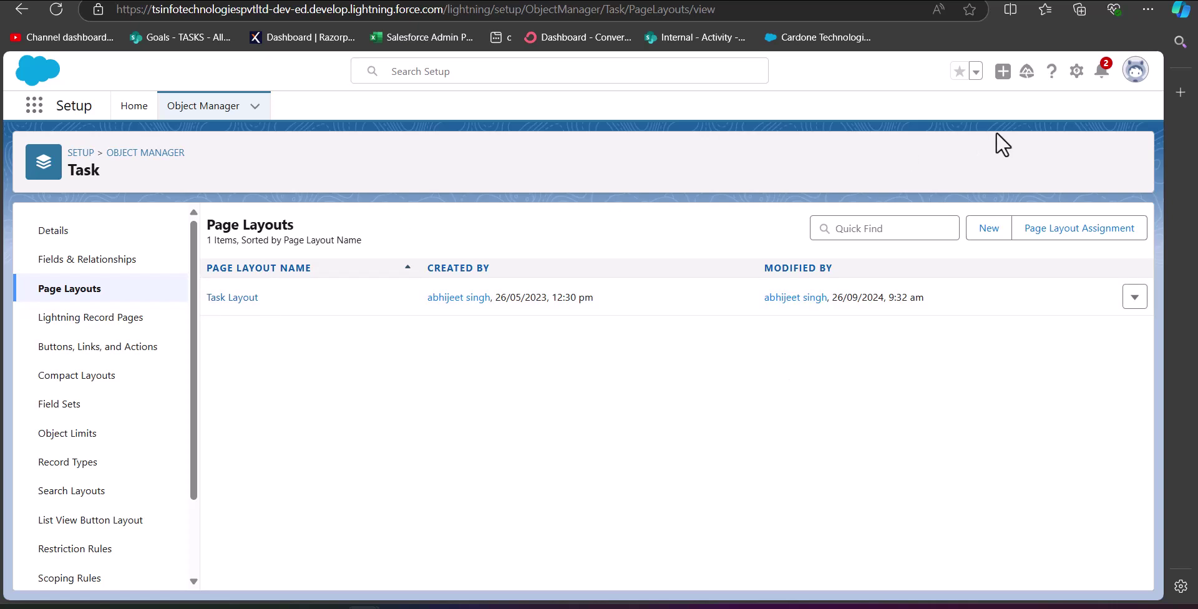
- Start a new task from the Tasks list in the Sales app
click(29, 108)
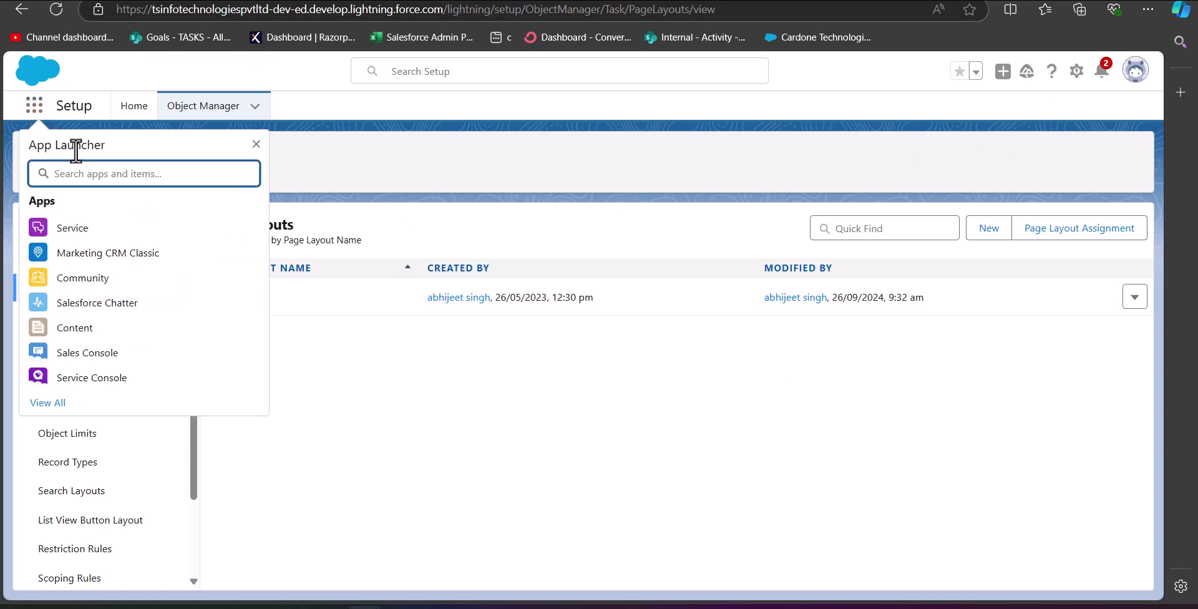
text(task)
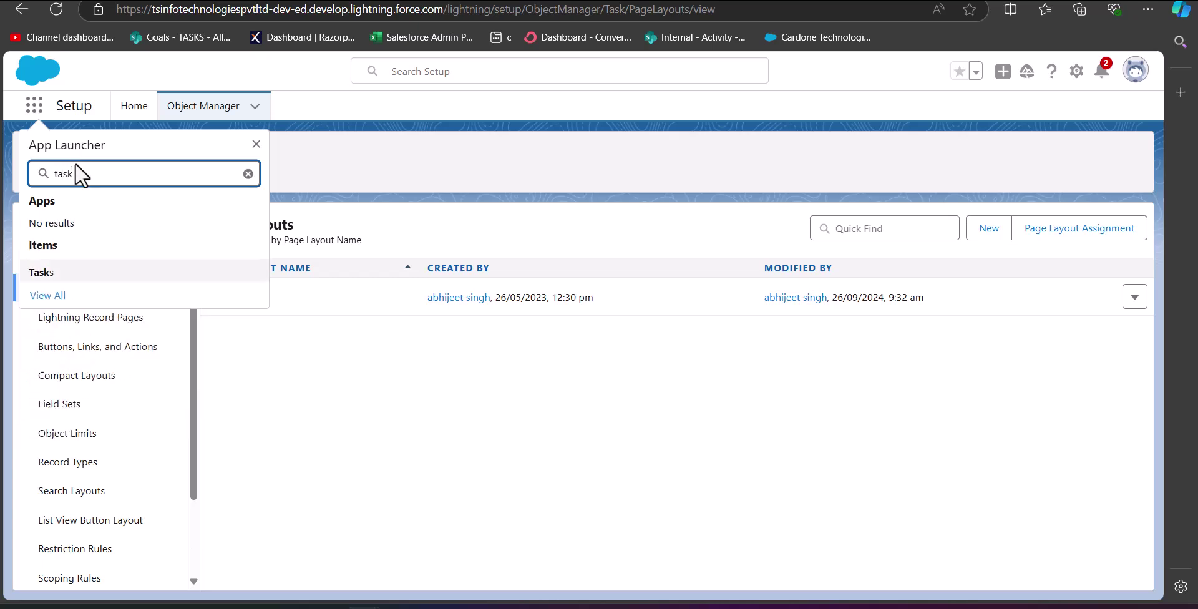
click(40, 273)
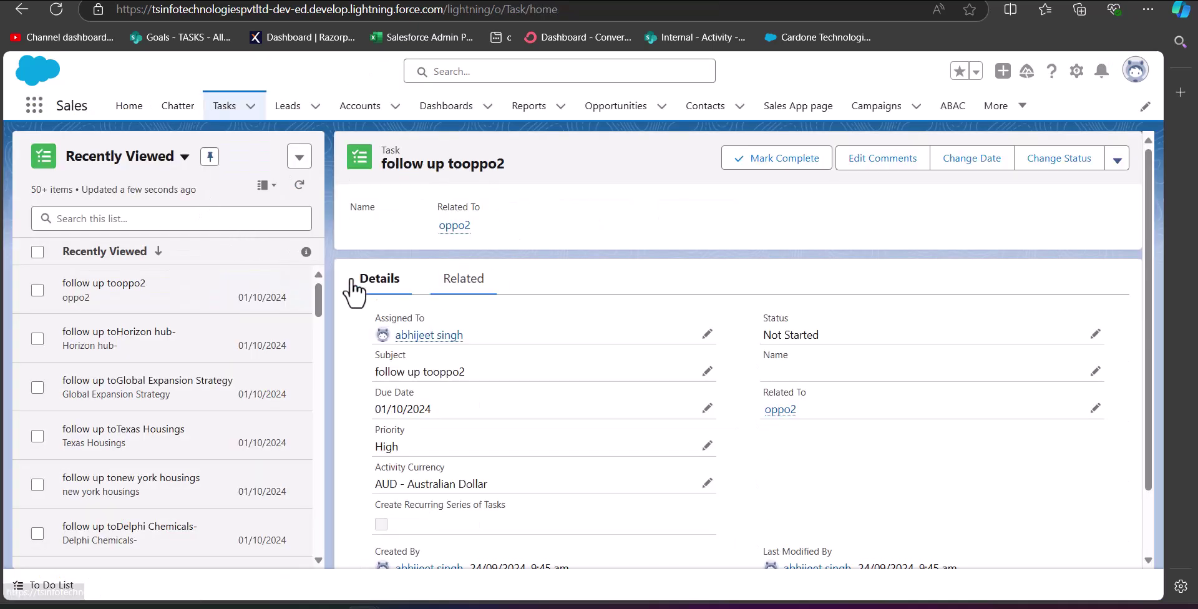
click(301, 160)
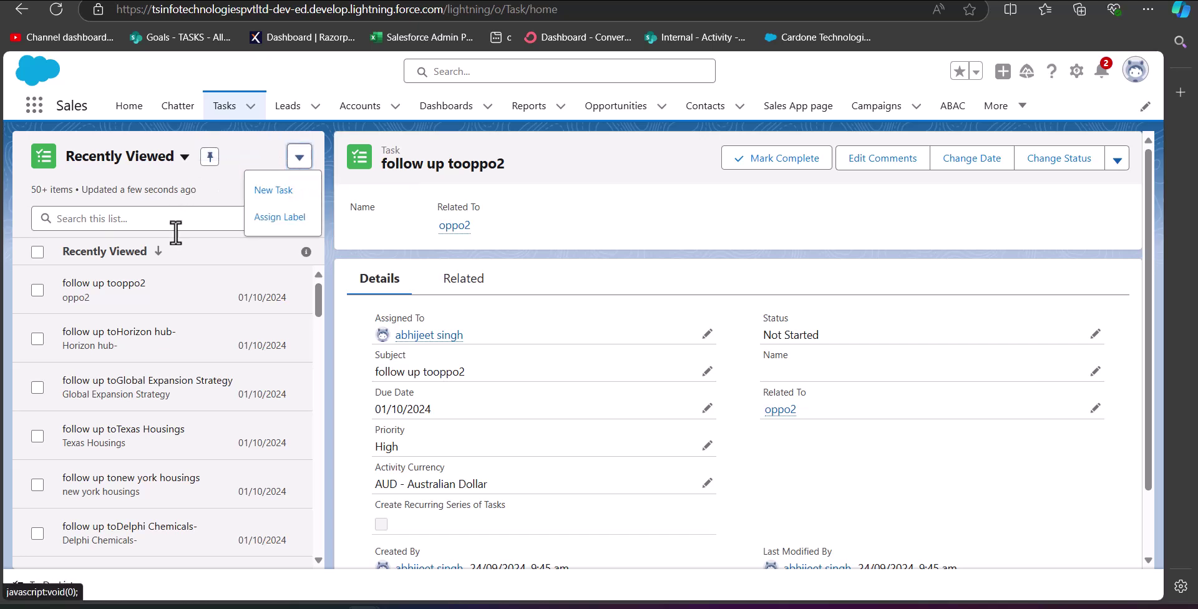
click(281, 190)
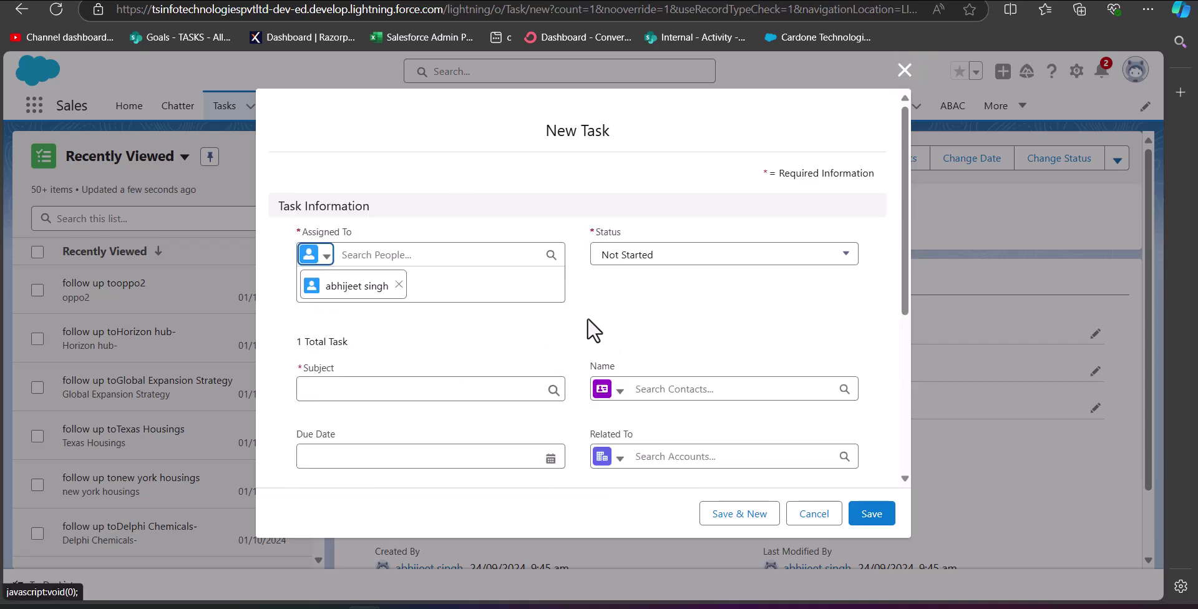
- Keep Status Not Started, set Subject to Call and Priority to High
scroll(594, 329, down, 3)
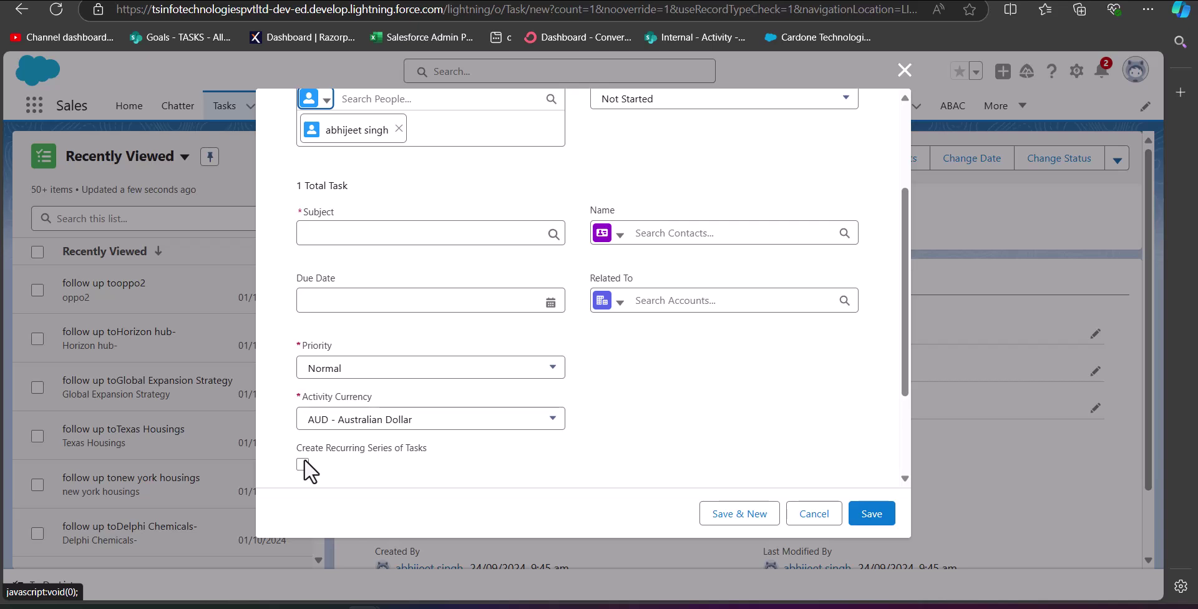
scroll(503, 468, up, 1)
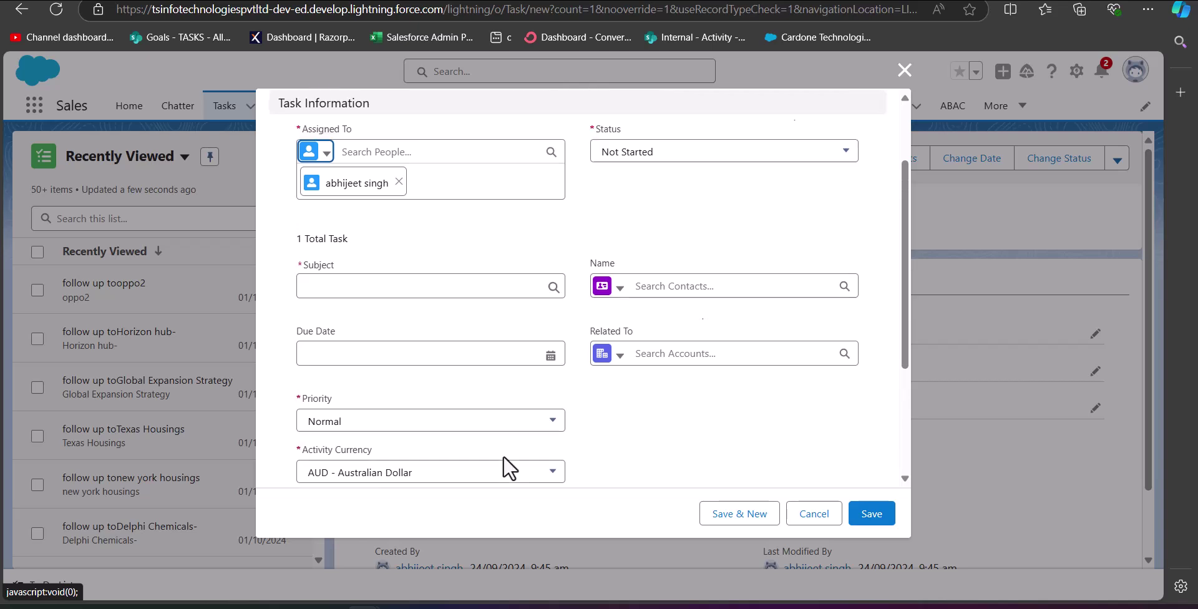
scroll(504, 458, up, 2)
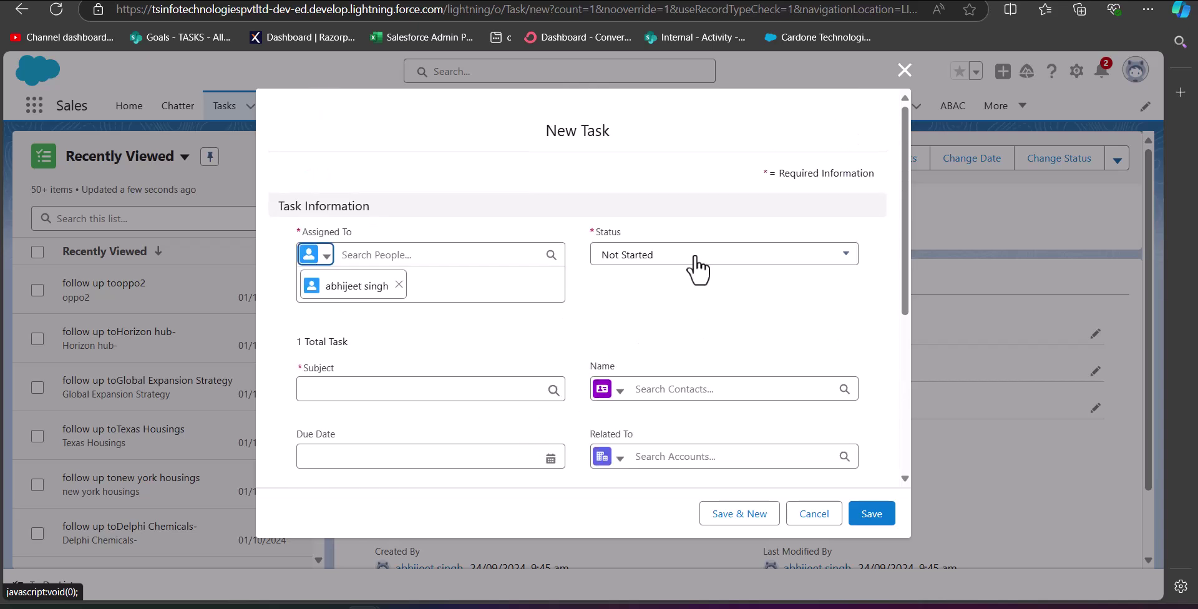
click(697, 265)
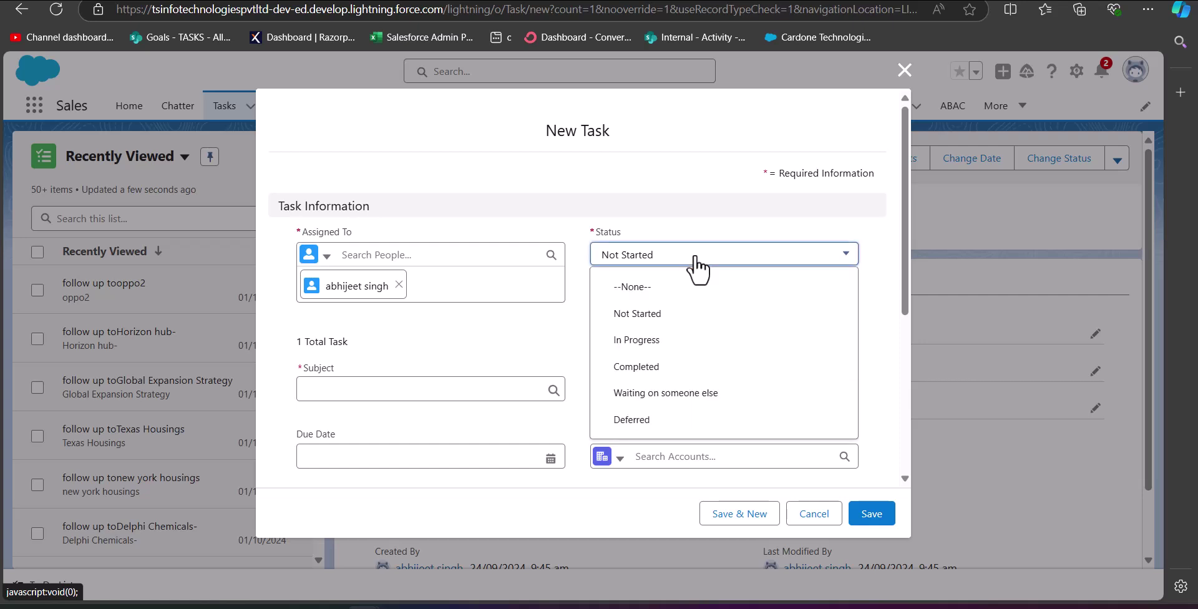
click(688, 313)
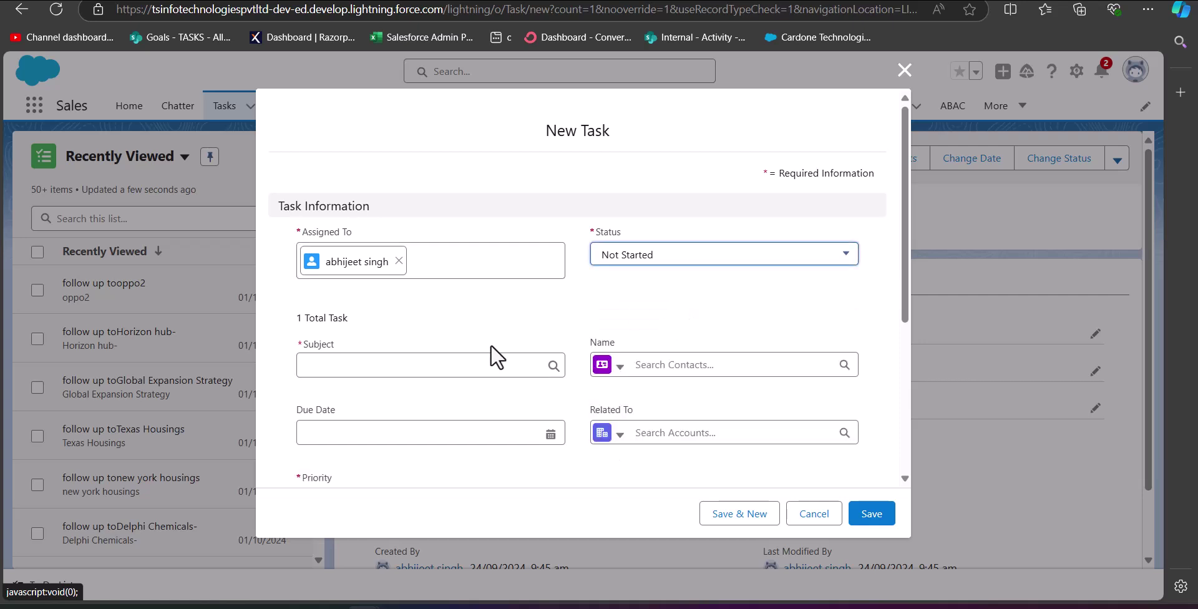
click(368, 367)
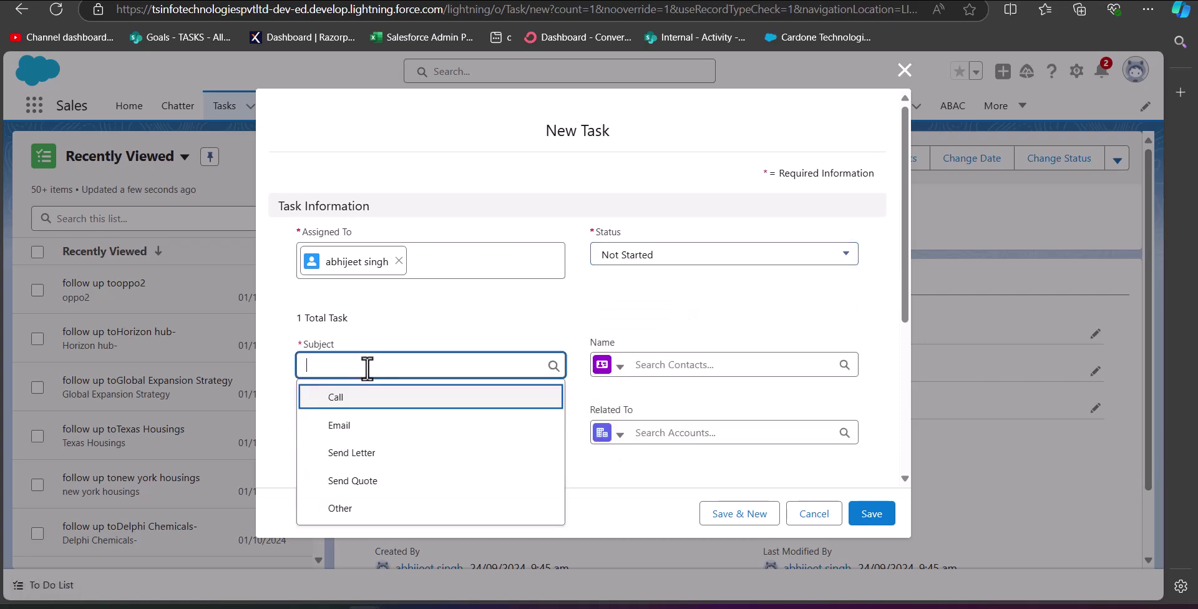
click(387, 401)
scroll(406, 422, down, 2)
click(408, 429)
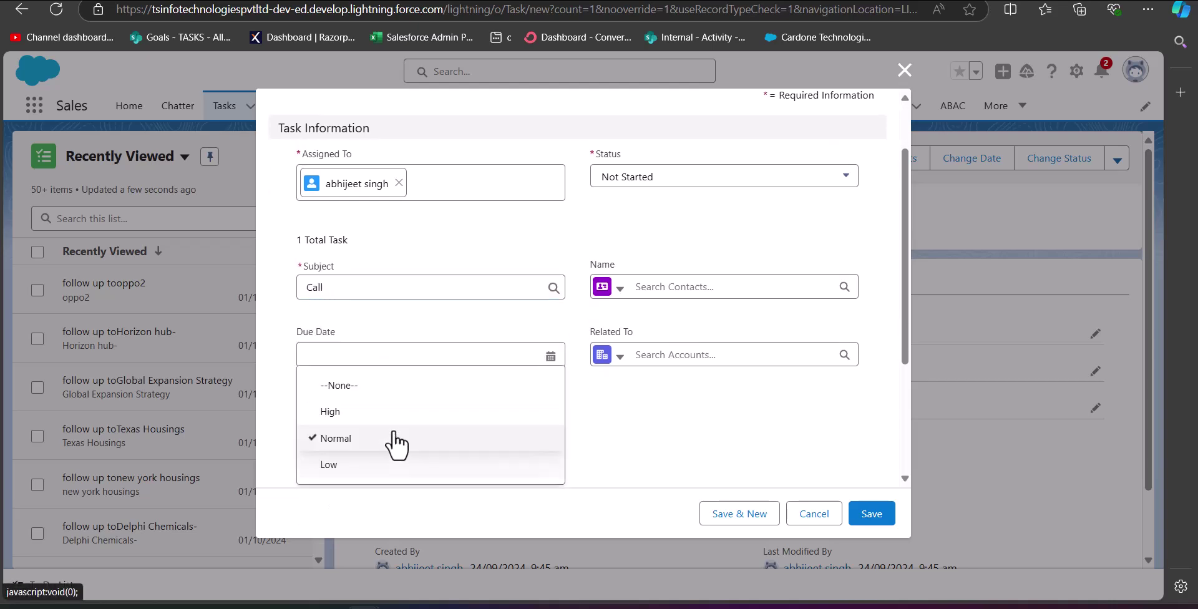
click(352, 411)
- Turn on Create Recurring Series of Tasks for the new task
scroll(462, 368, down, 1)
scroll(431, 312, down, 1)
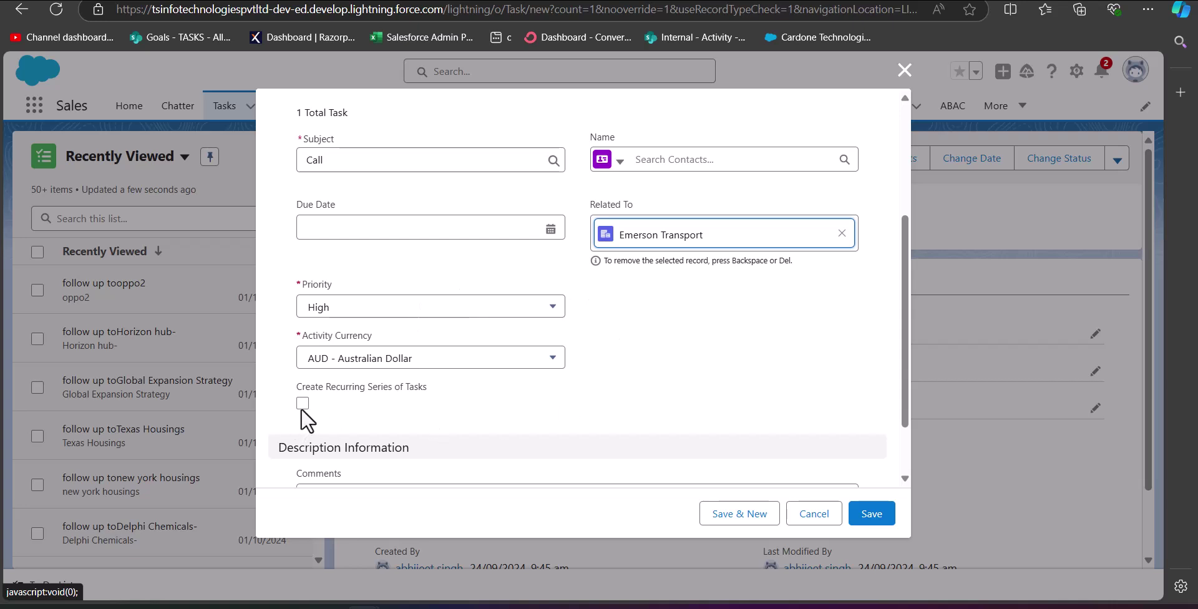
click(303, 404)
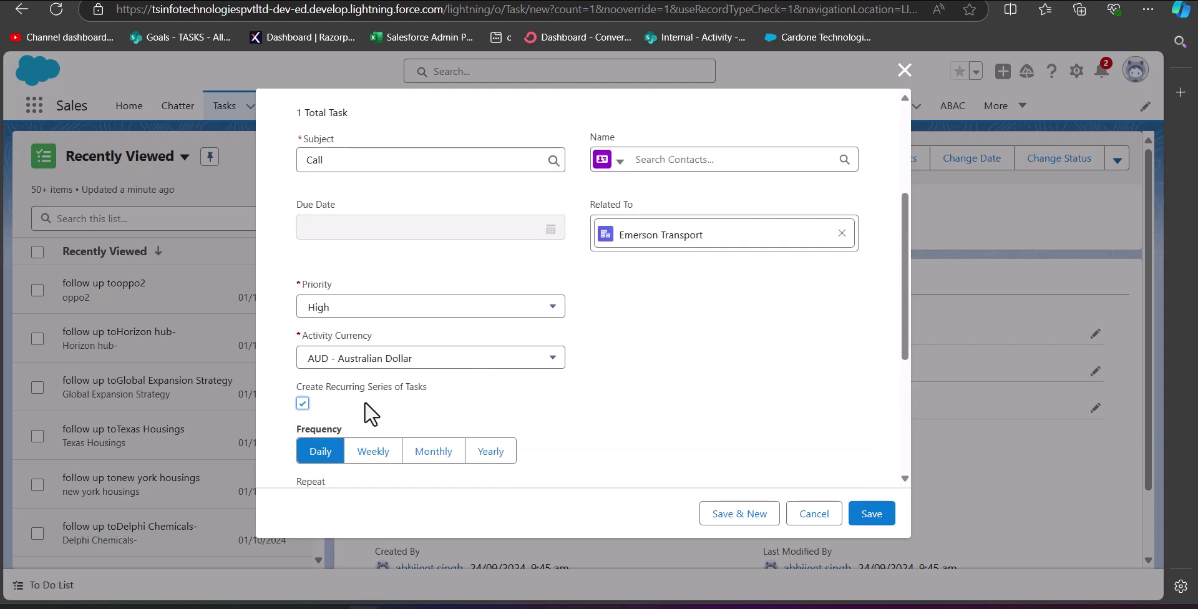
- Set the daily Repeat option to Custom, leaving the interval at every 1 day
scroll(420, 411, down, 3)
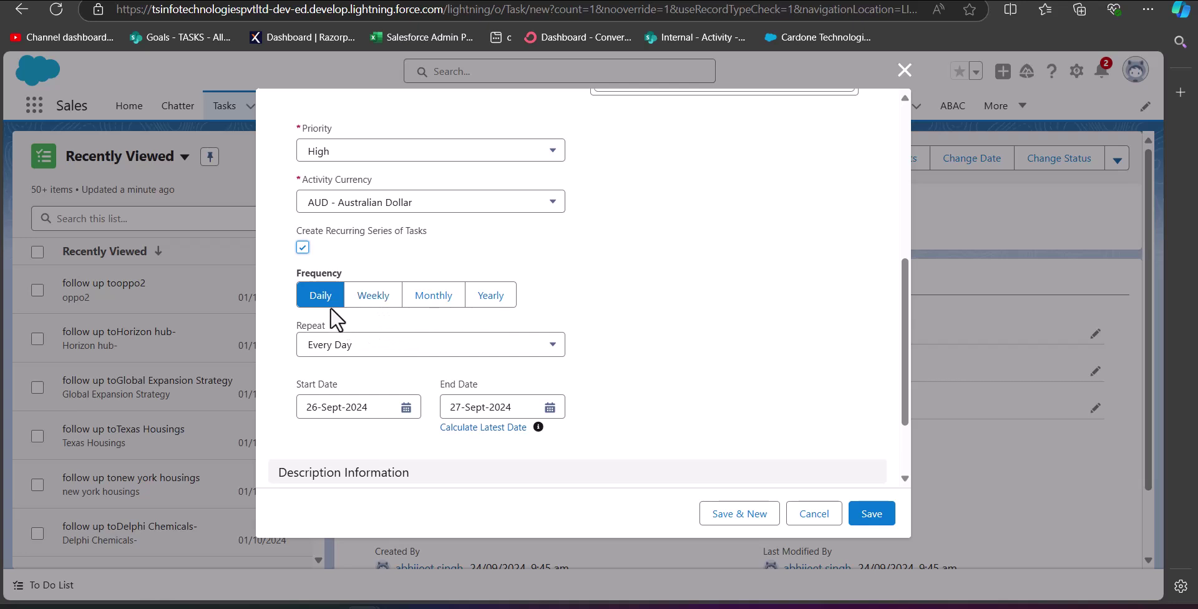
click(373, 353)
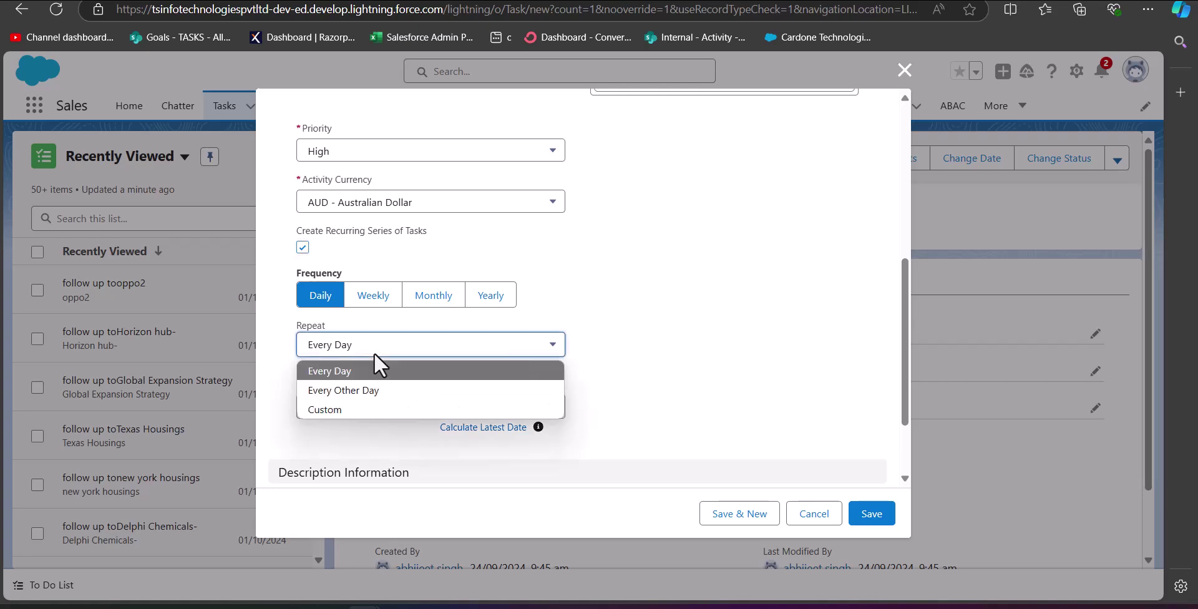
click(338, 412)
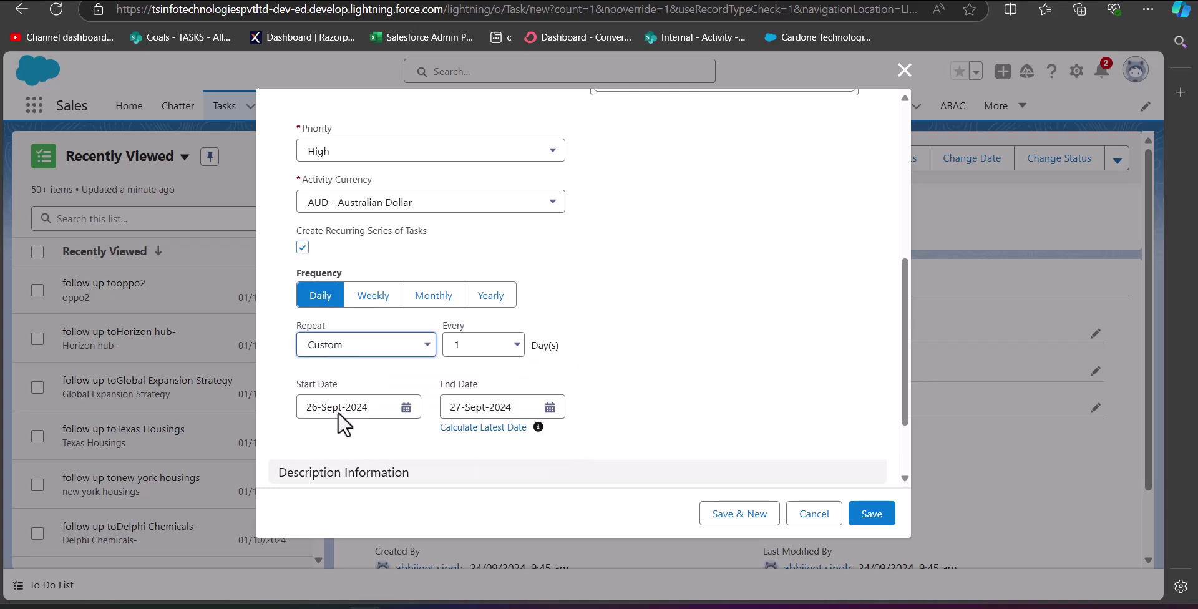
click(464, 347)
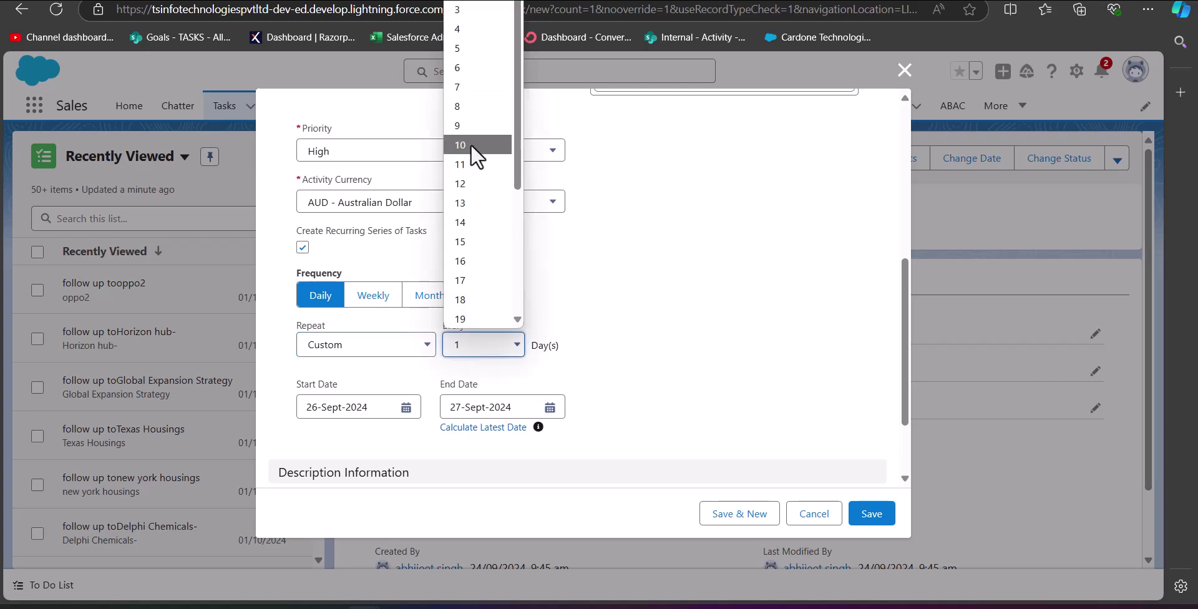
drag(516, 183, 634, 302)
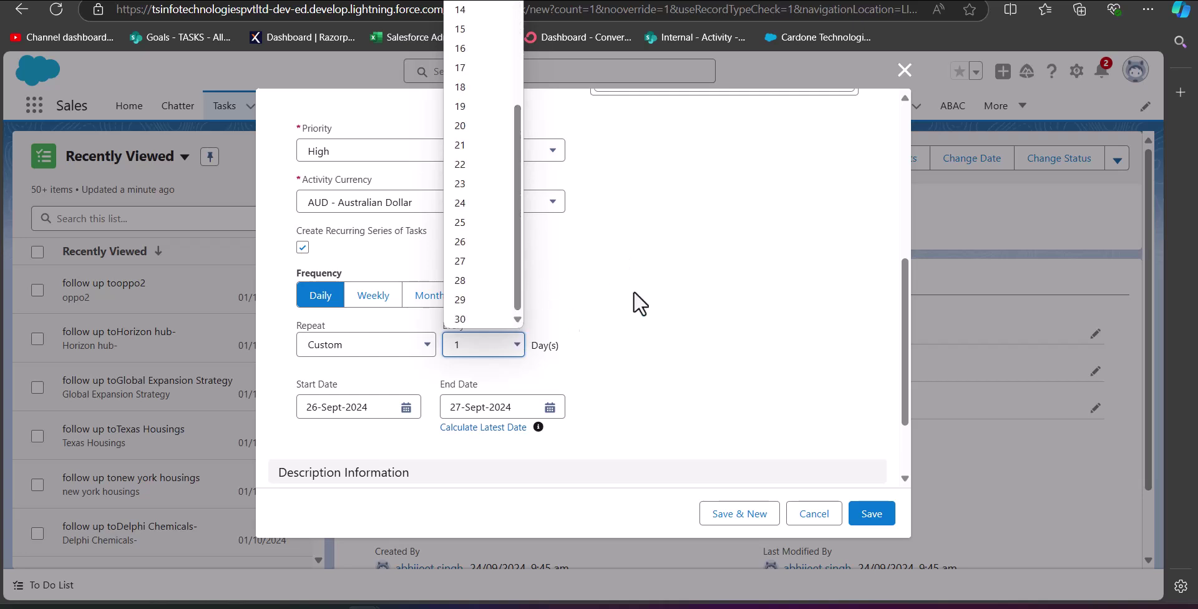
click(662, 295)
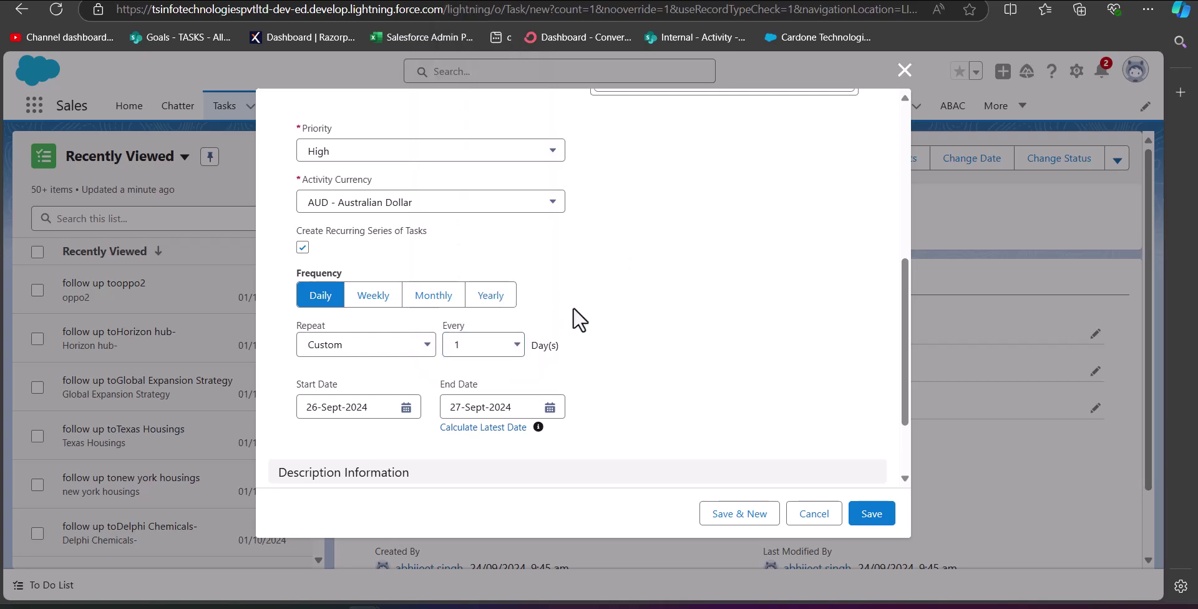
- Switch the recurrence to Weekly with a Custom repeat, leaving the week interval unchanged
click(384, 308)
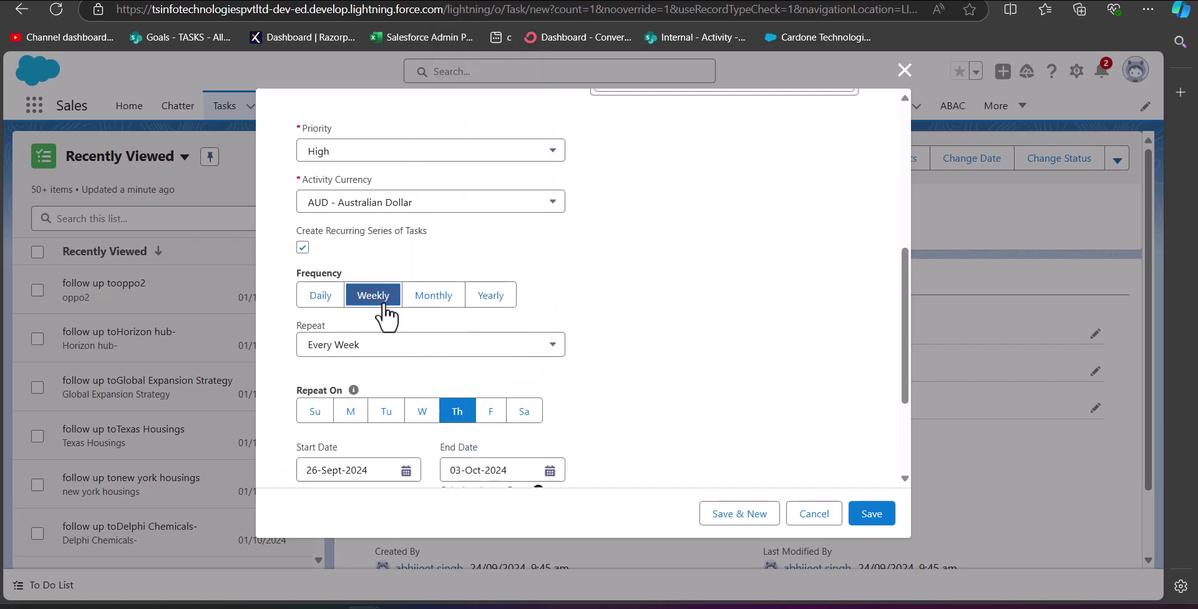
click(408, 349)
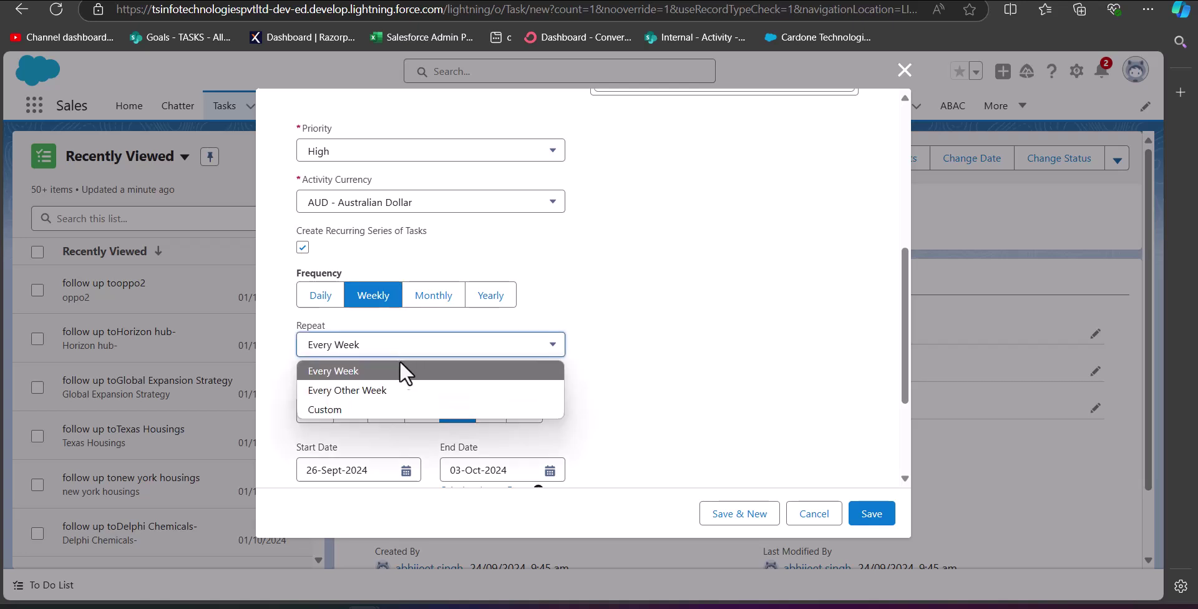
click(386, 410)
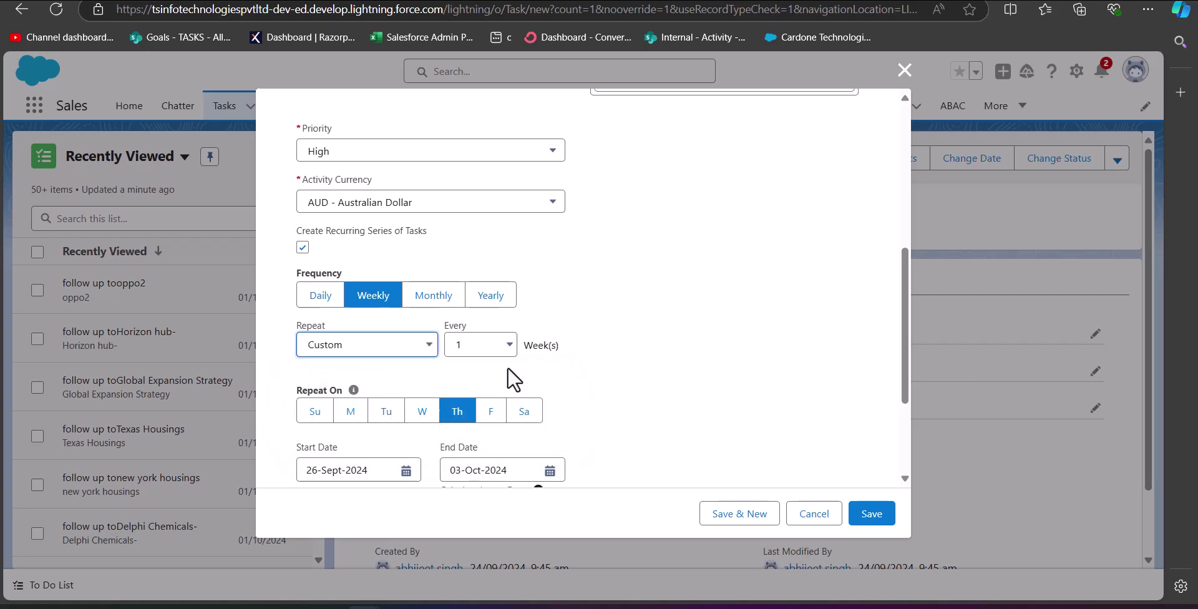
click(465, 349)
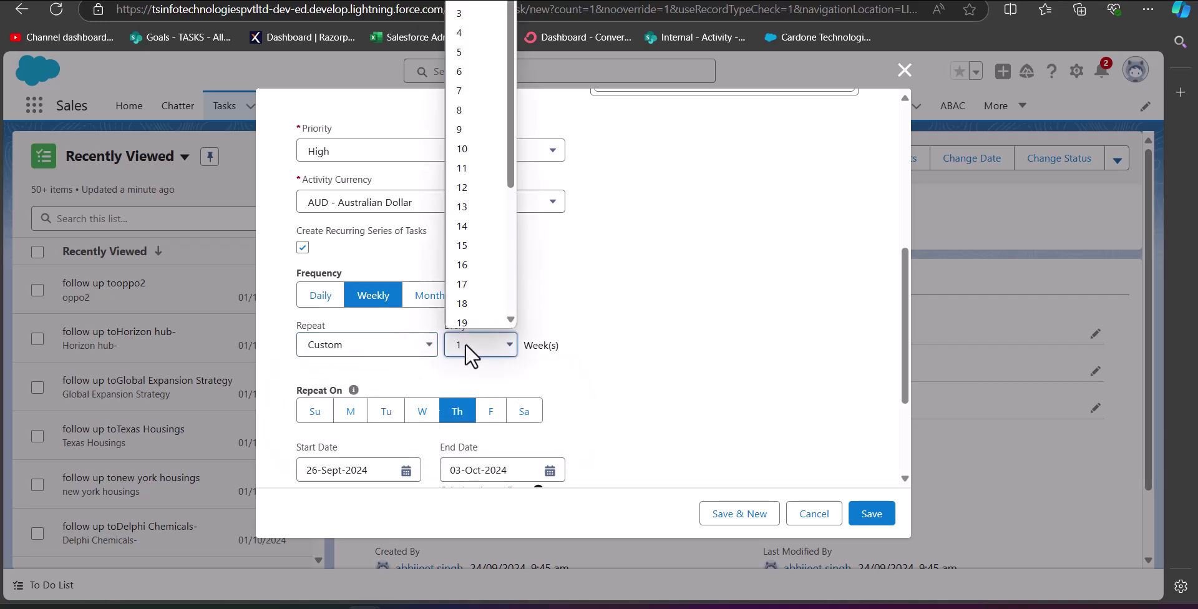
scroll(466, 343, down, 1)
scroll(473, 244, down, 3)
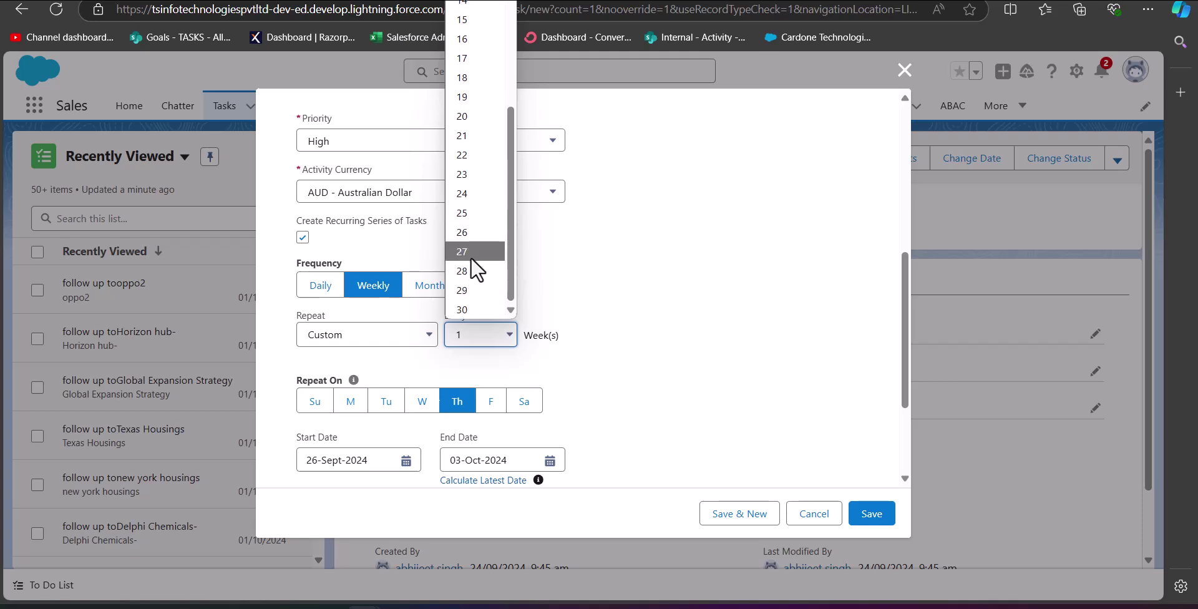
click(633, 286)
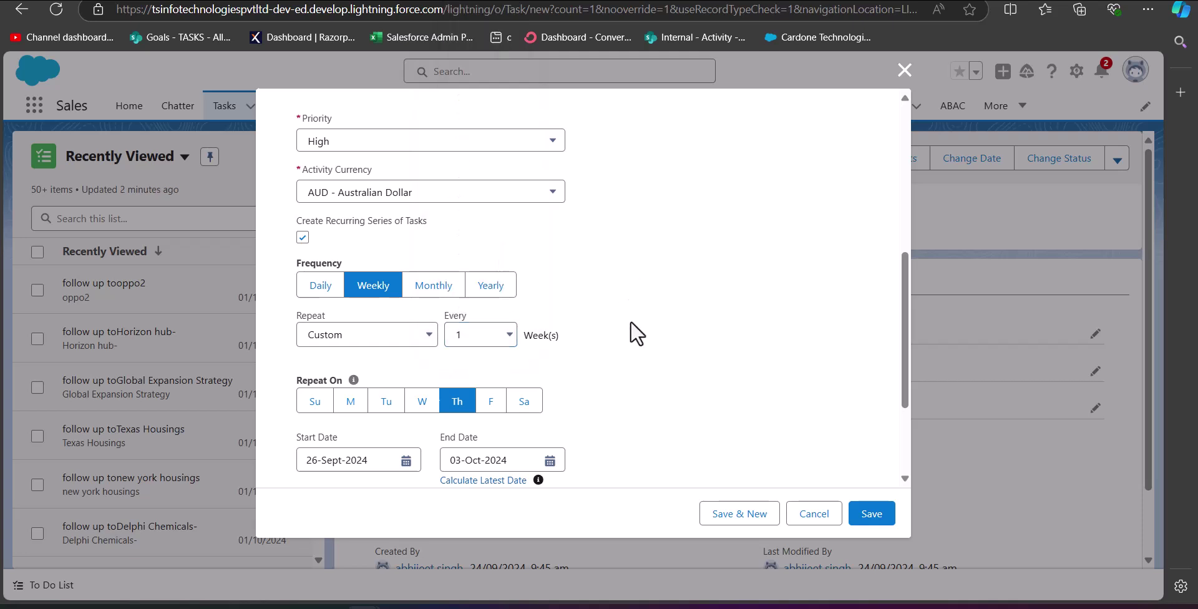
- Switch to Monthly recurrence, keeping the repeat at Every Month
click(434, 288)
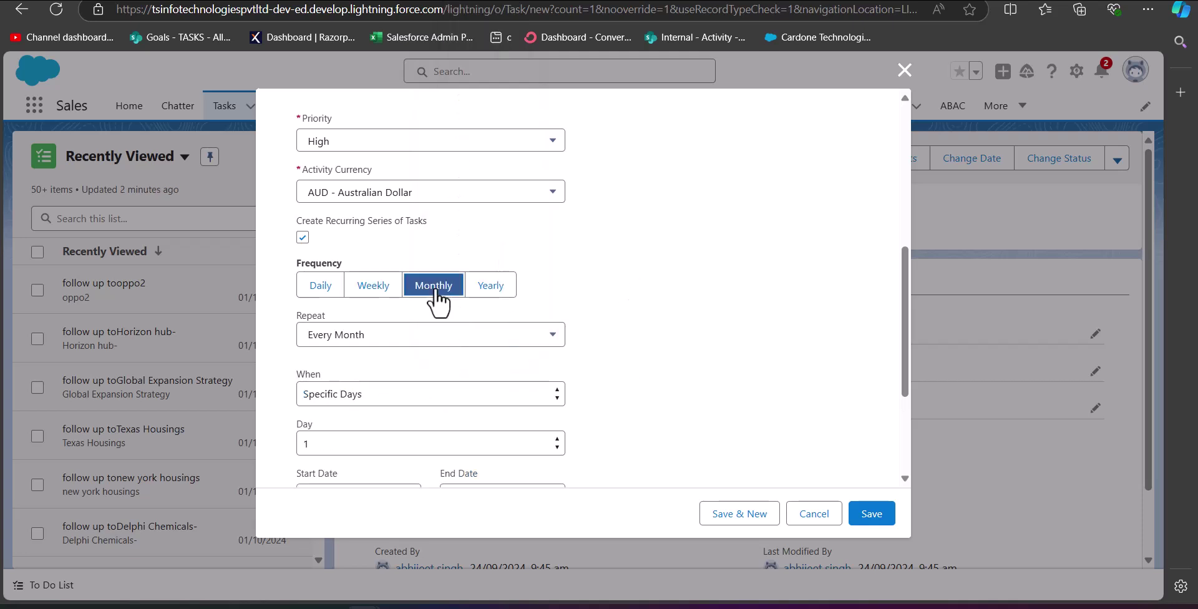
click(452, 332)
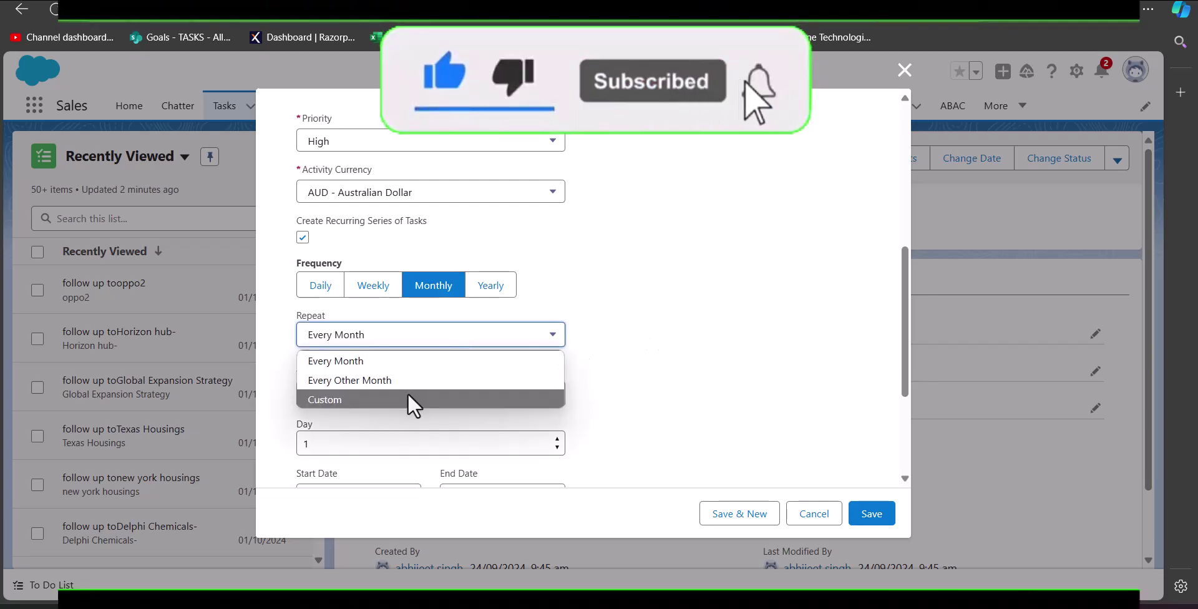
key(Tab)
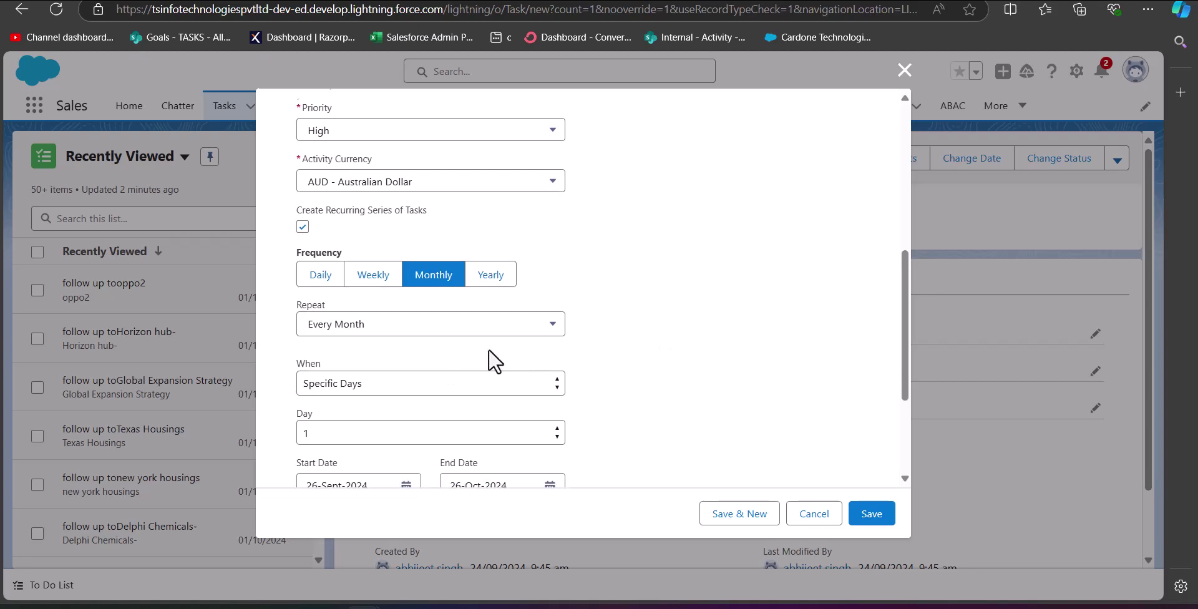
- Switch to Yearly recurrence set to a Relative Date
click(499, 303)
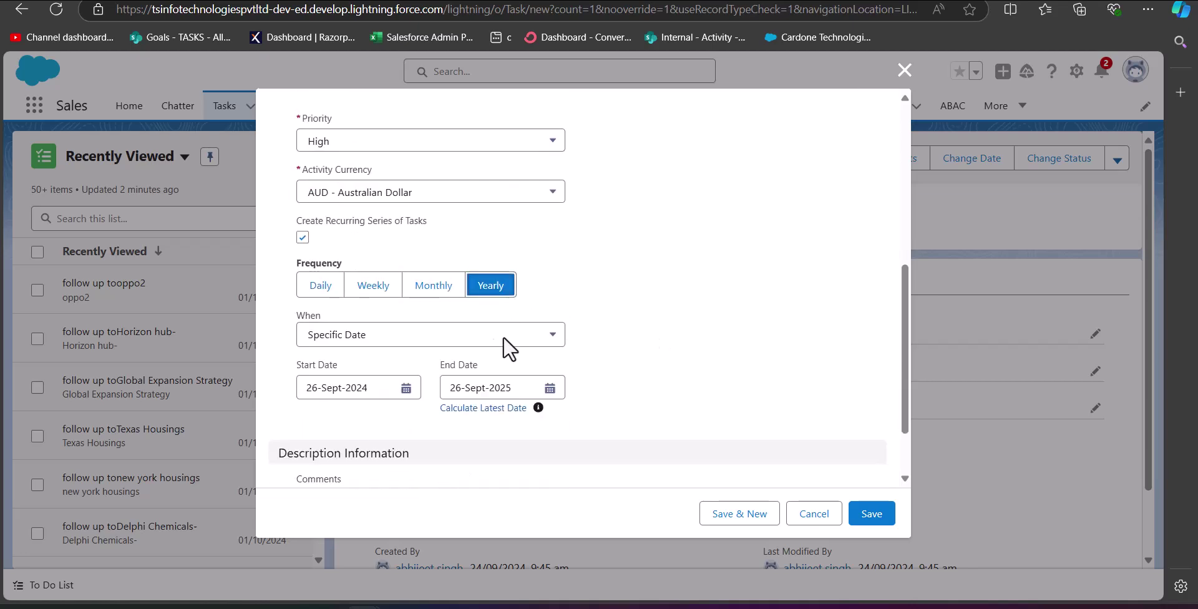
click(482, 337)
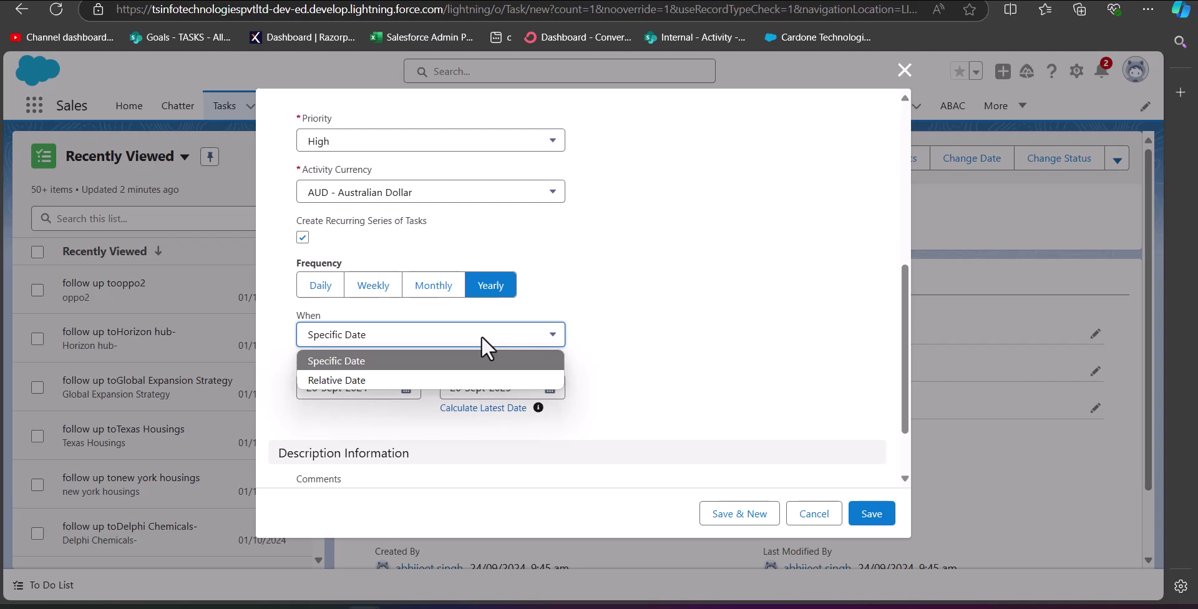
click(377, 379)
scroll(368, 281, down, 1)
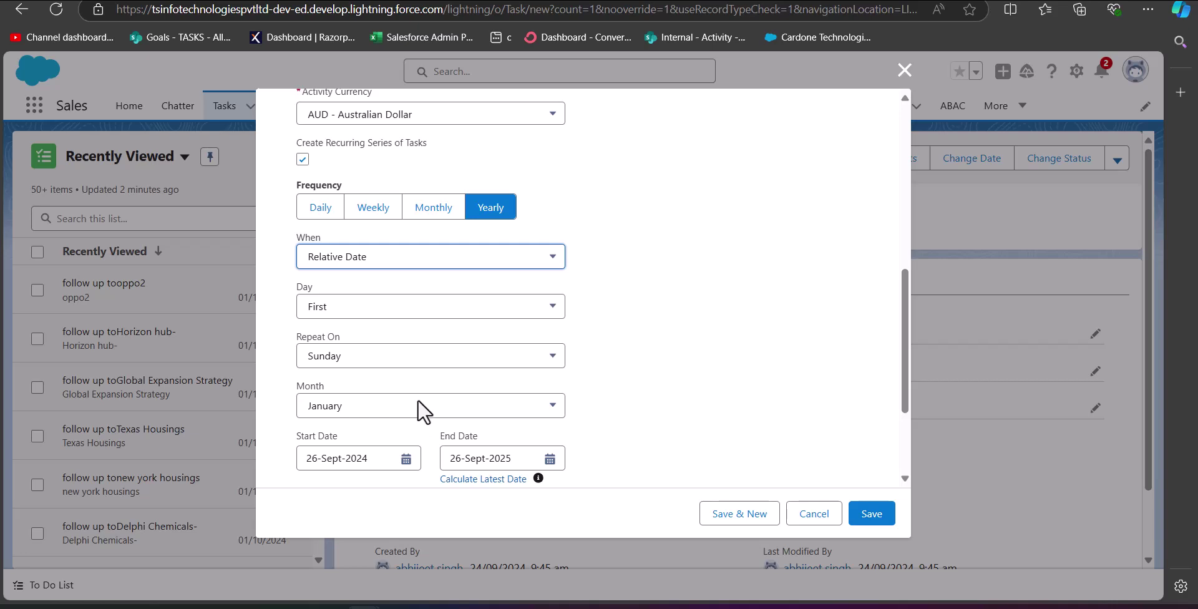
scroll(420, 403, down, 1)
scroll(417, 393, up, 1)
- Return to Weekly recurrence and add Monday alongside Thursday
click(369, 212)
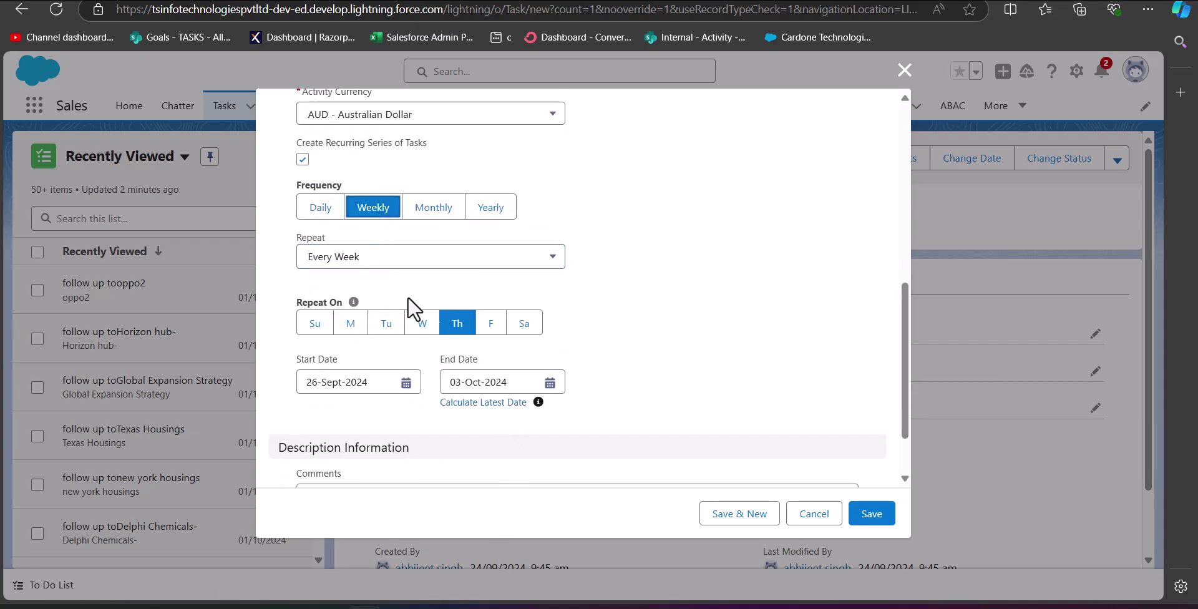
click(431, 265)
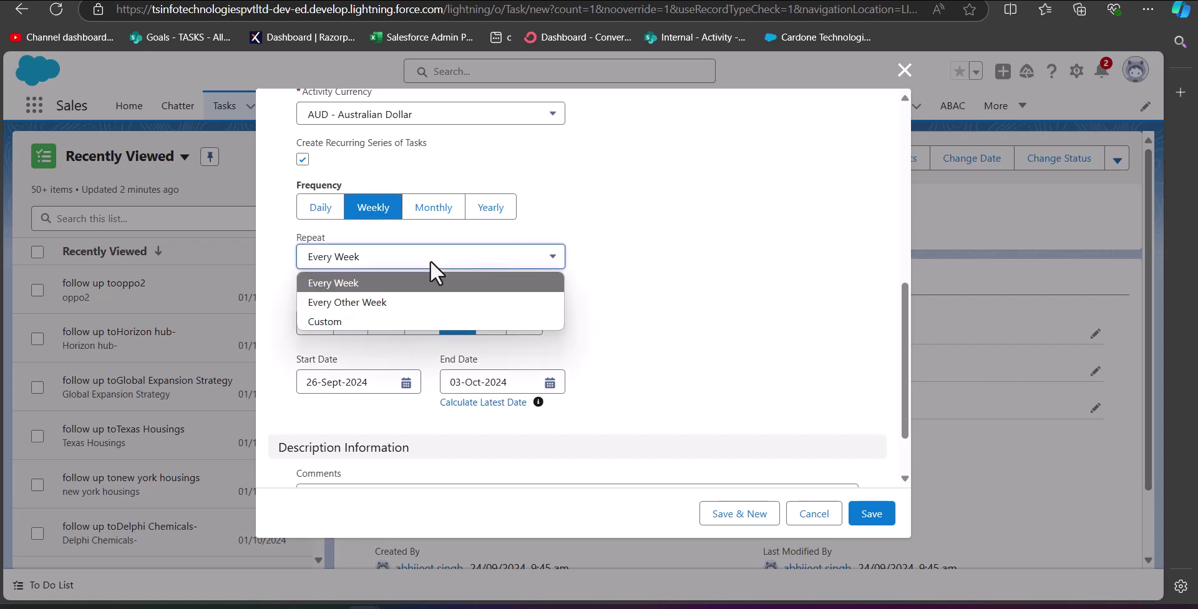
click(430, 264)
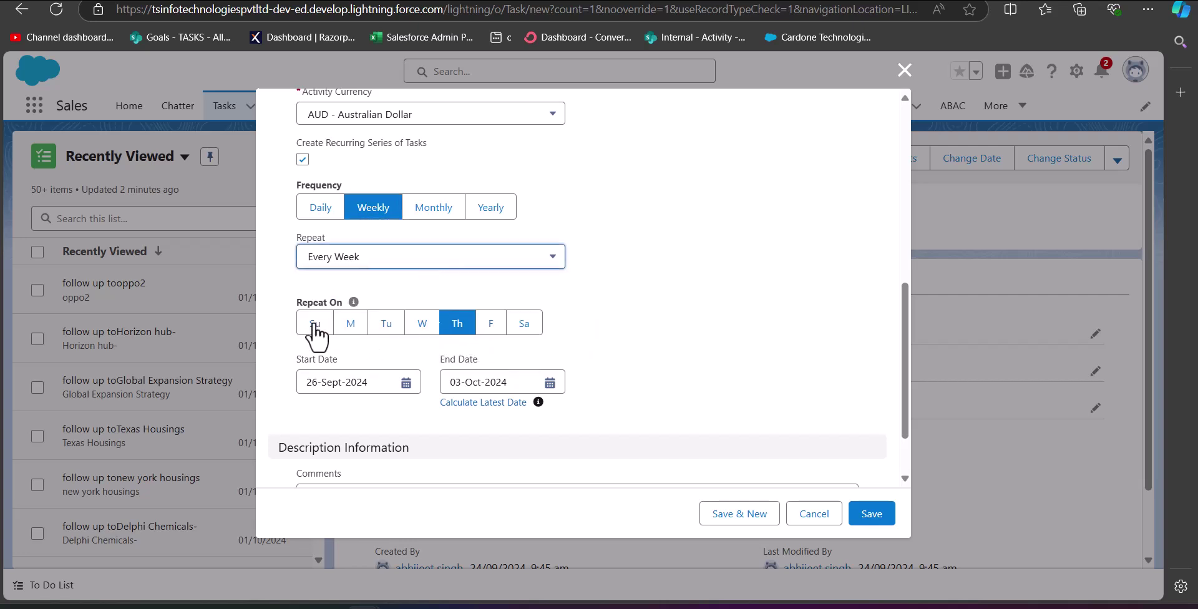
click(352, 324)
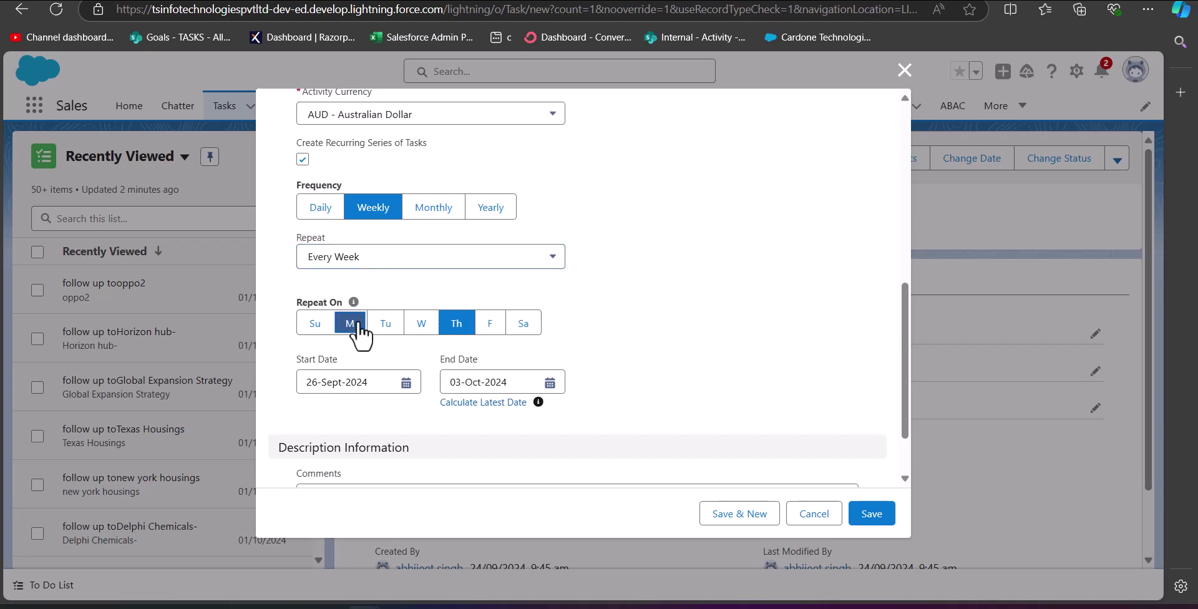
- Correct the start date spelling, set the end date to 26-Nov-2024, and save the task
click(341, 384)
text(t)
click(460, 382)
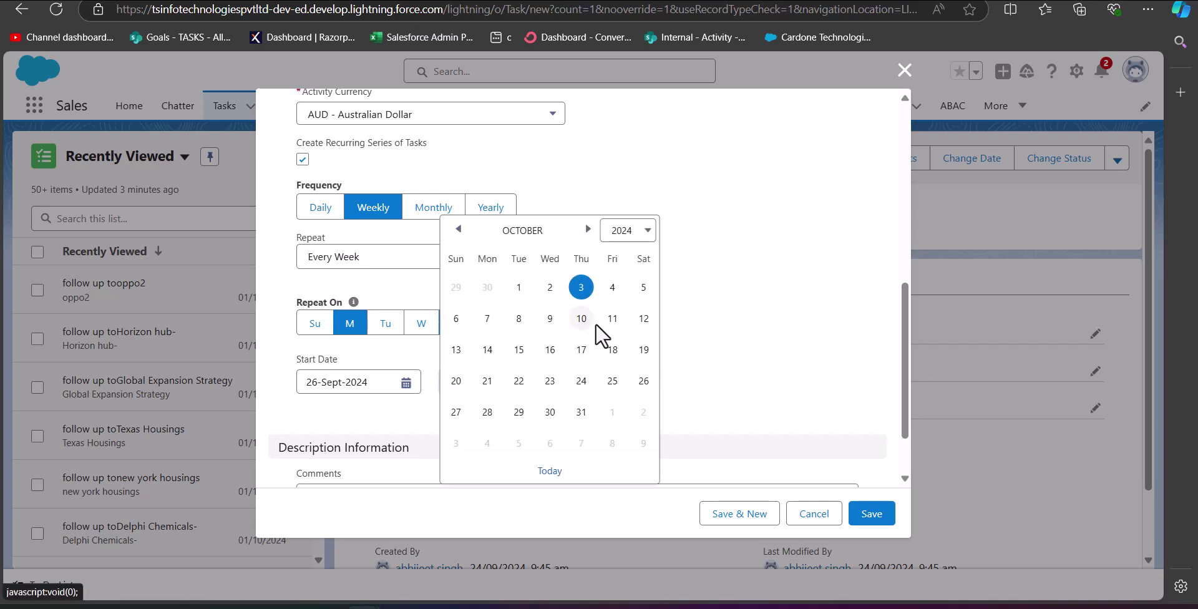
click(369, 211)
scroll(546, 278, down, 2)
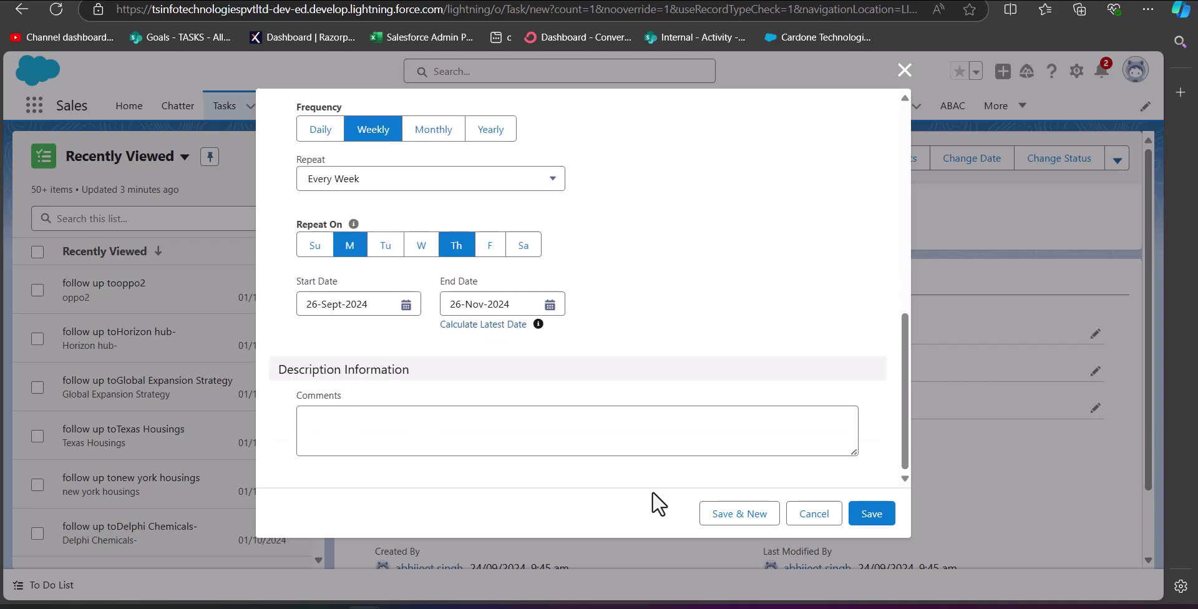
click(874, 523)
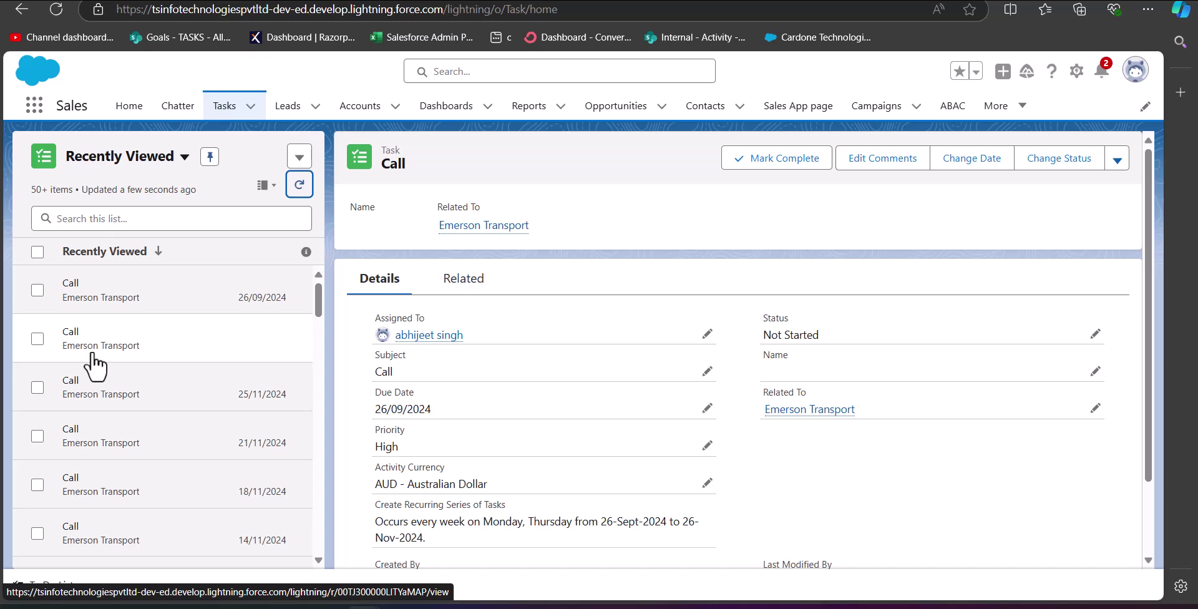
- Scroll the Tasks list to review the generated Call occurrences for Emerson Transport
scroll(93, 355, down, 7)
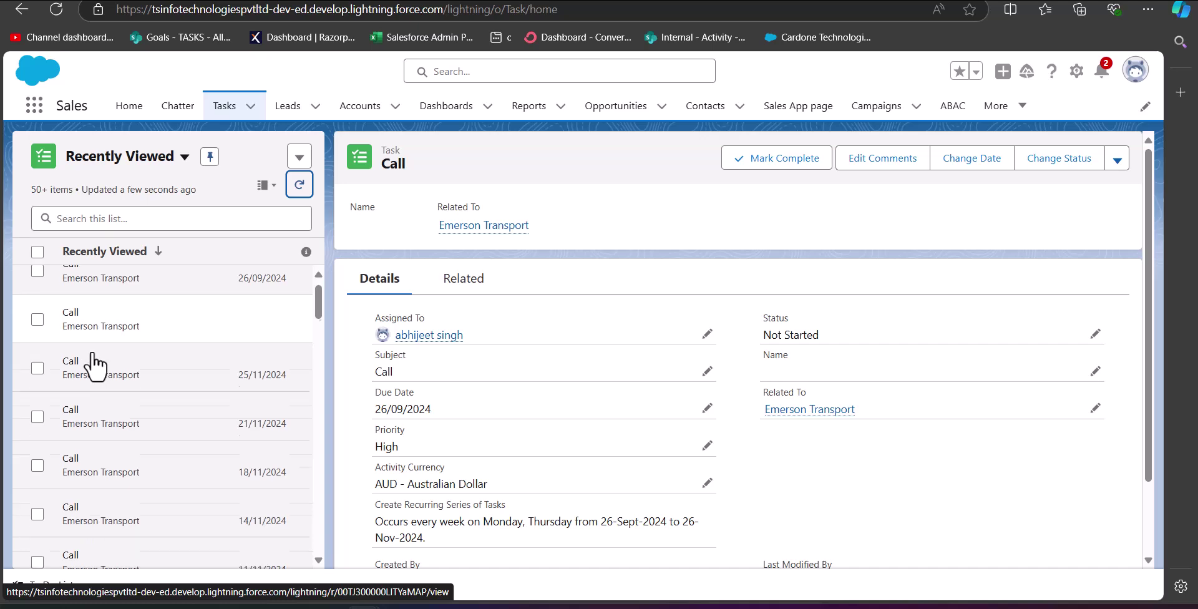
scroll(176, 408, up, 7)
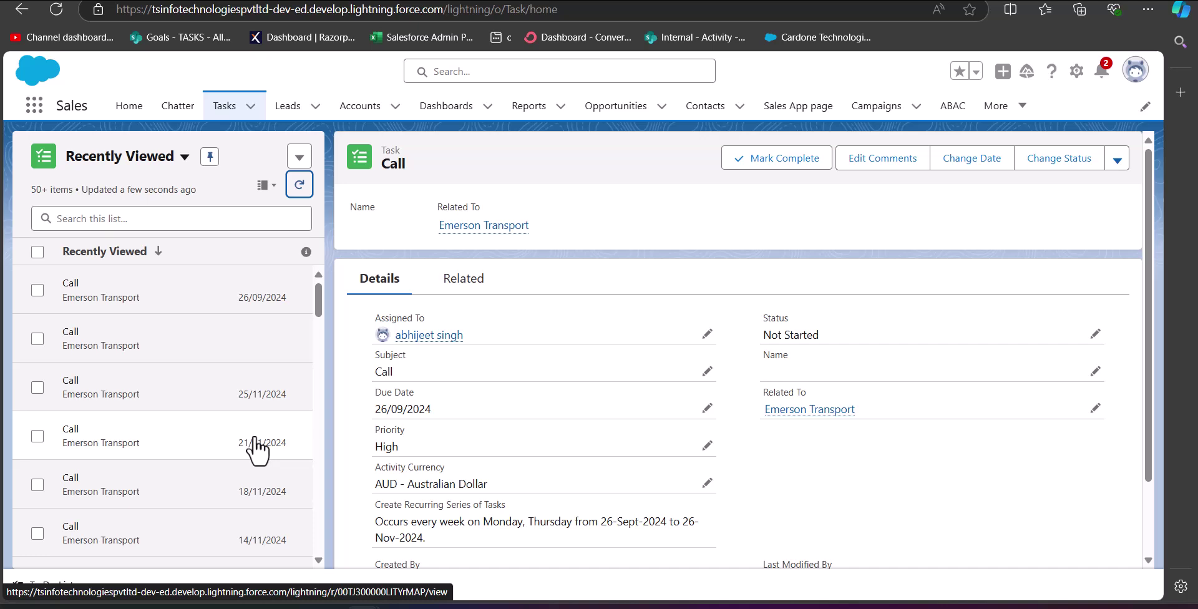
- Switch to Salesforce Classic and start a new Task from the Create New menu
click(1132, 70)
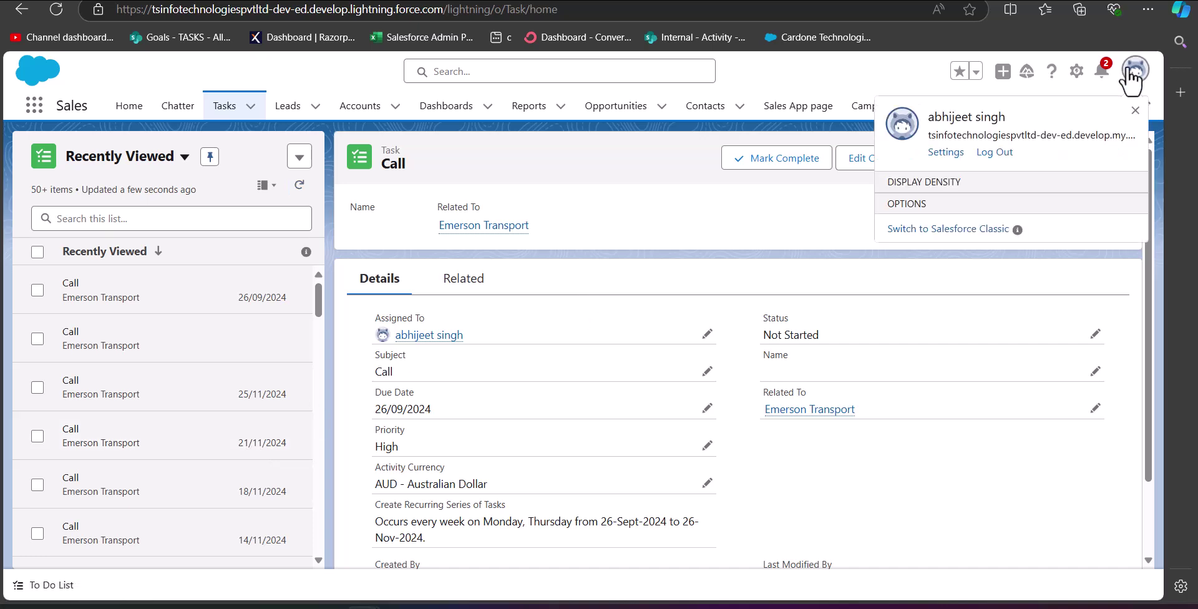
click(972, 297)
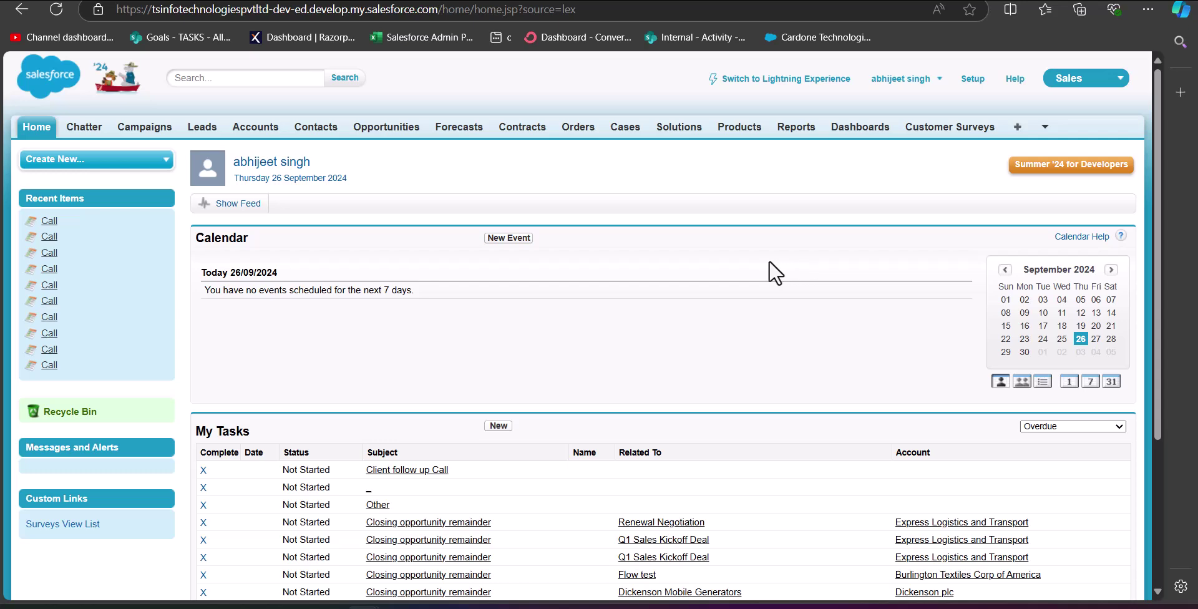
click(135, 160)
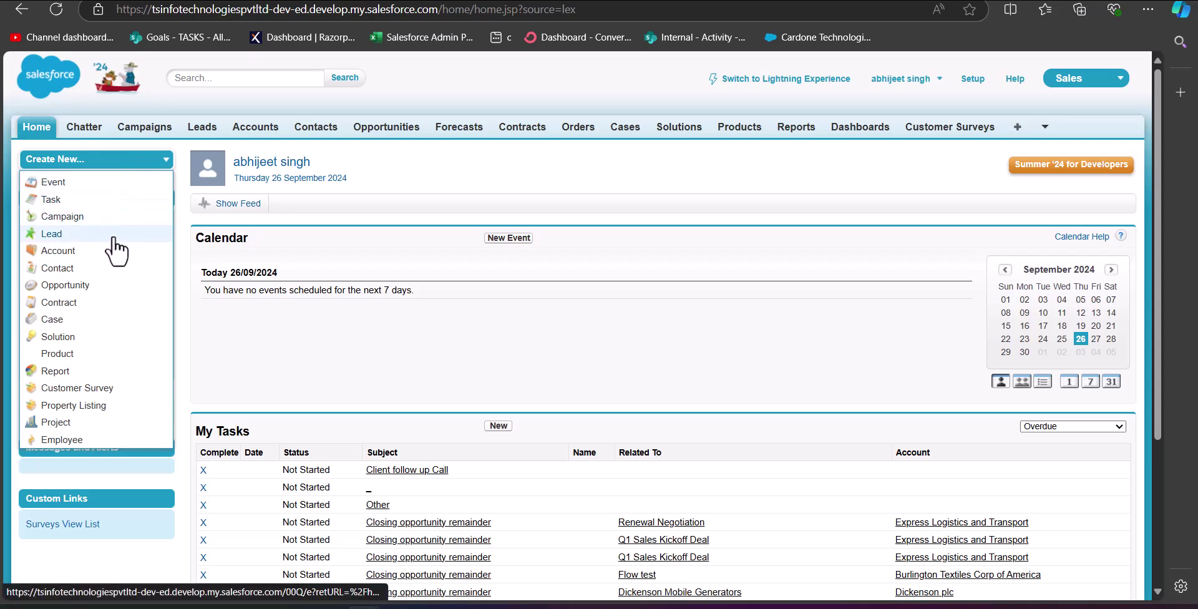
click(73, 201)
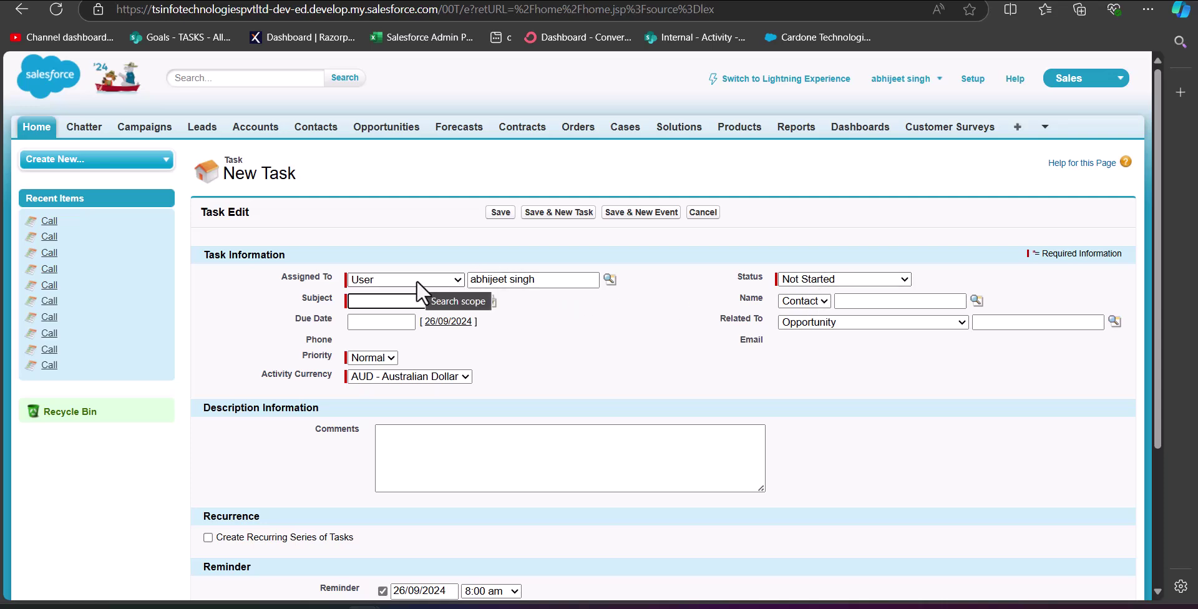
- Set the new task's subject to Email from the preset subject list
text(Send Letter)
click(491, 301)
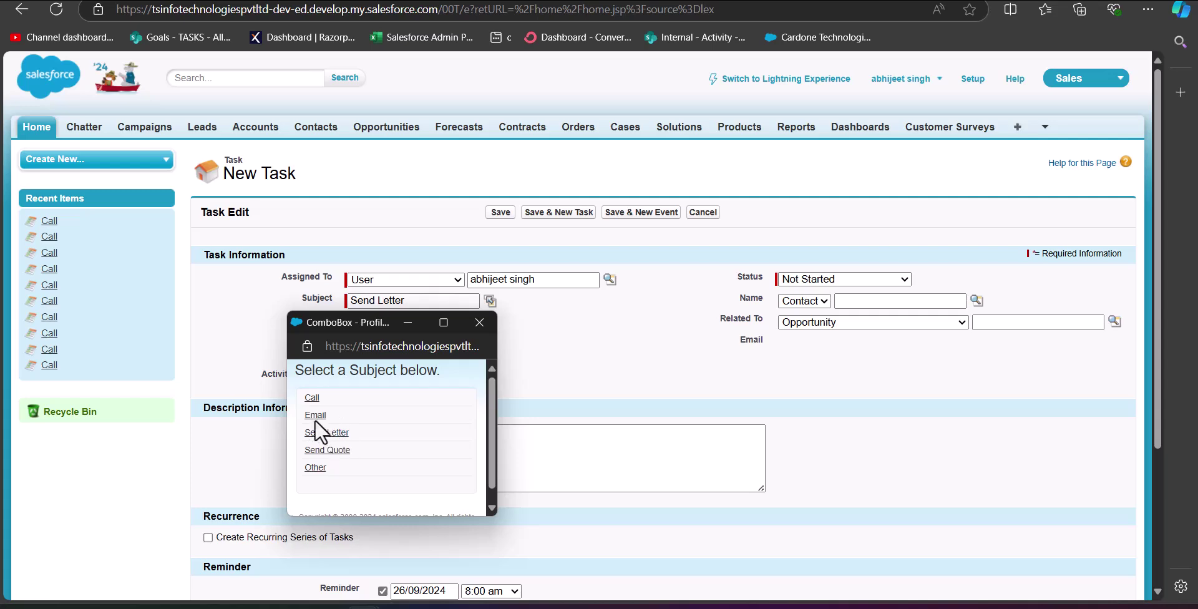
click(315, 416)
- Tick Create Recurring Series of Tasks in the Recurrence section
scroll(474, 399, down, 1)
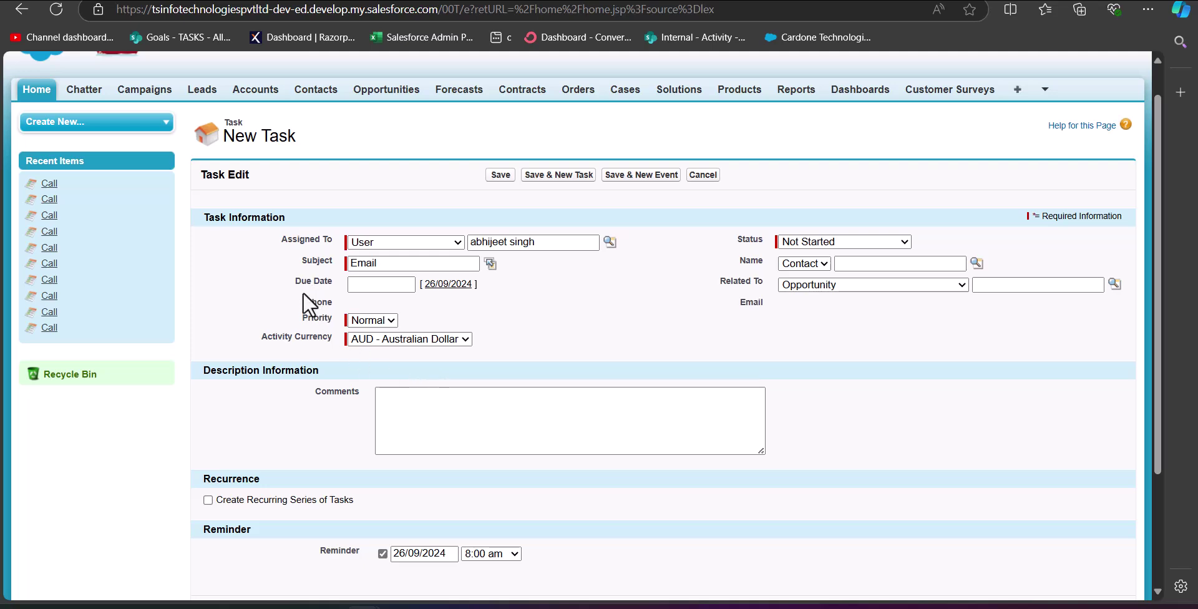
scroll(293, 312, down, 3)
scroll(293, 312, up, 3)
scroll(447, 339, down, 2)
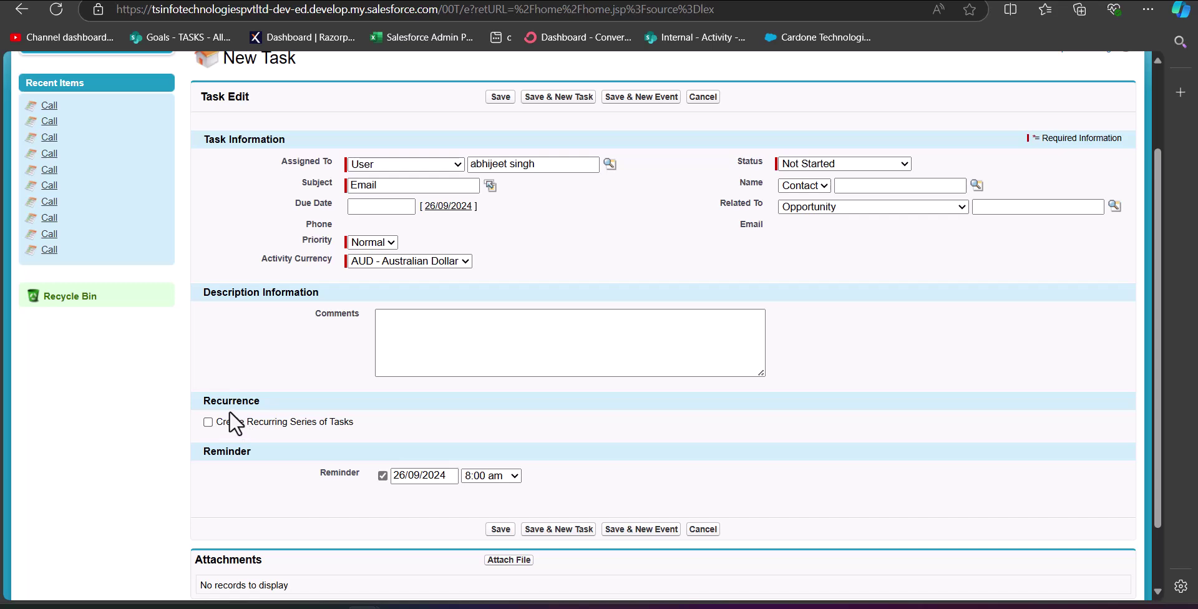
scroll(229, 422, down, 1)
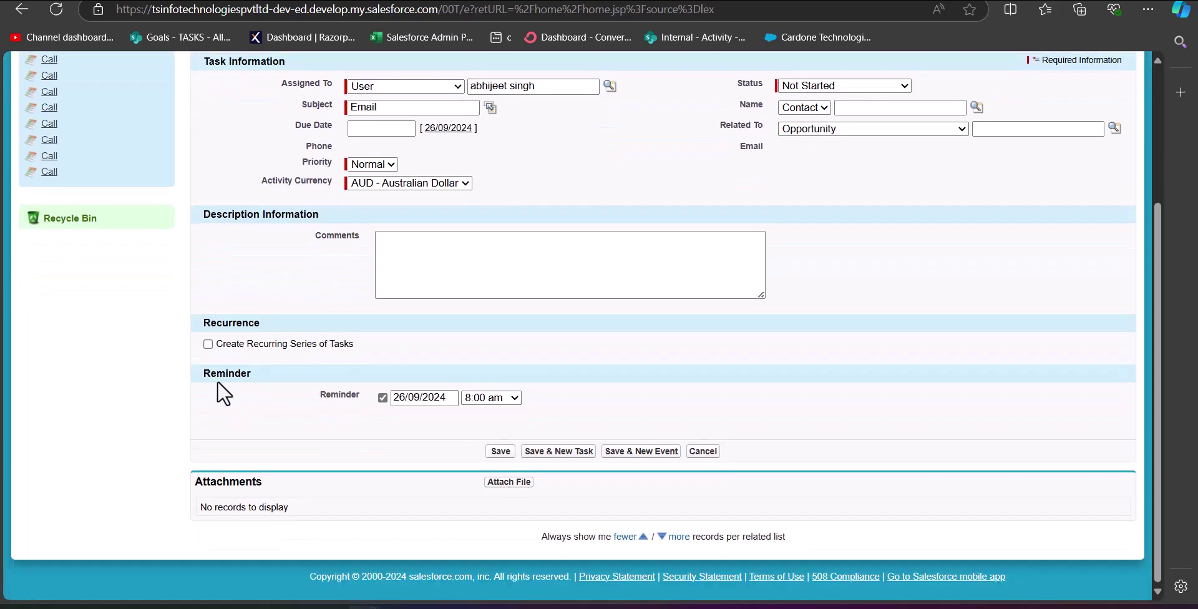
click(208, 344)
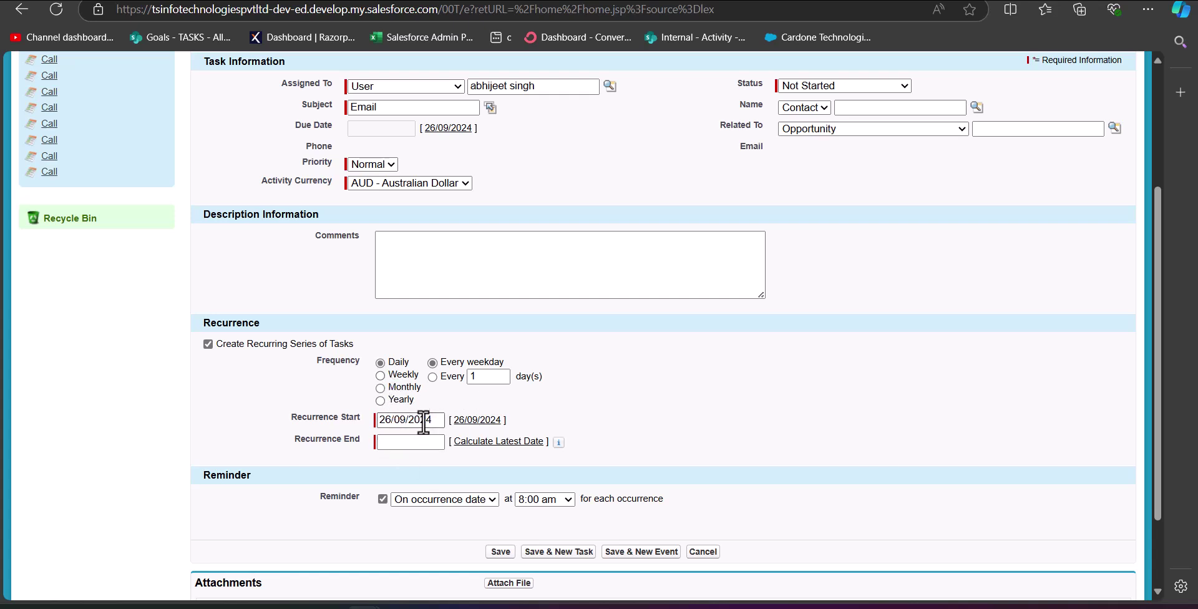
- Make the series repeat Monthly on day 5 of every 1 month
click(380, 388)
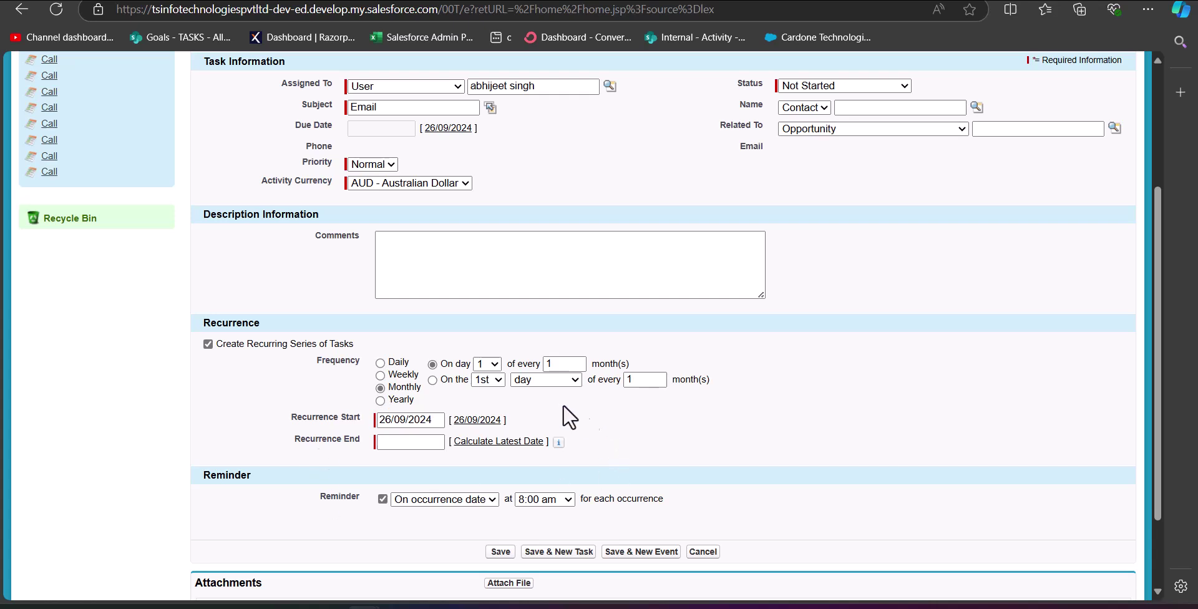
click(490, 366)
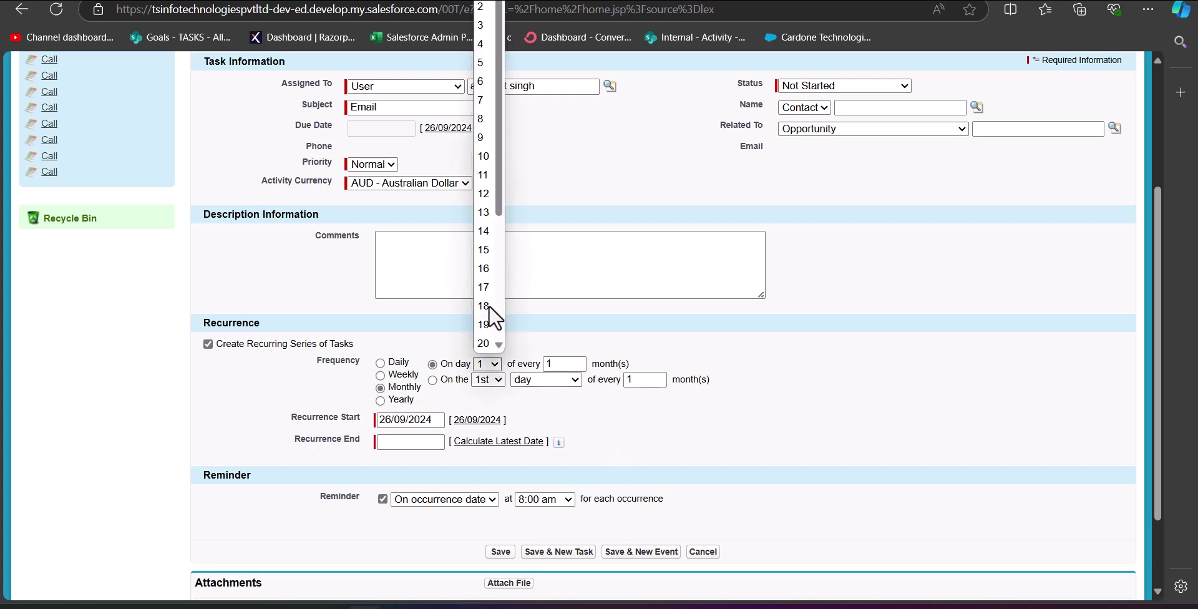
click(488, 106)
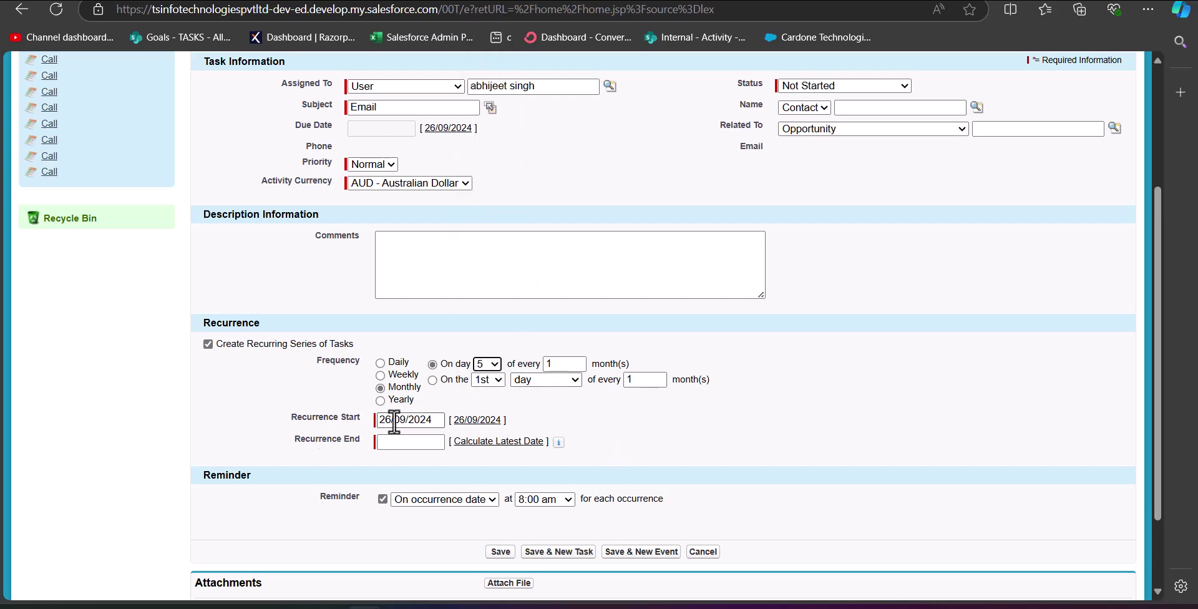
click(461, 387)
click(483, 382)
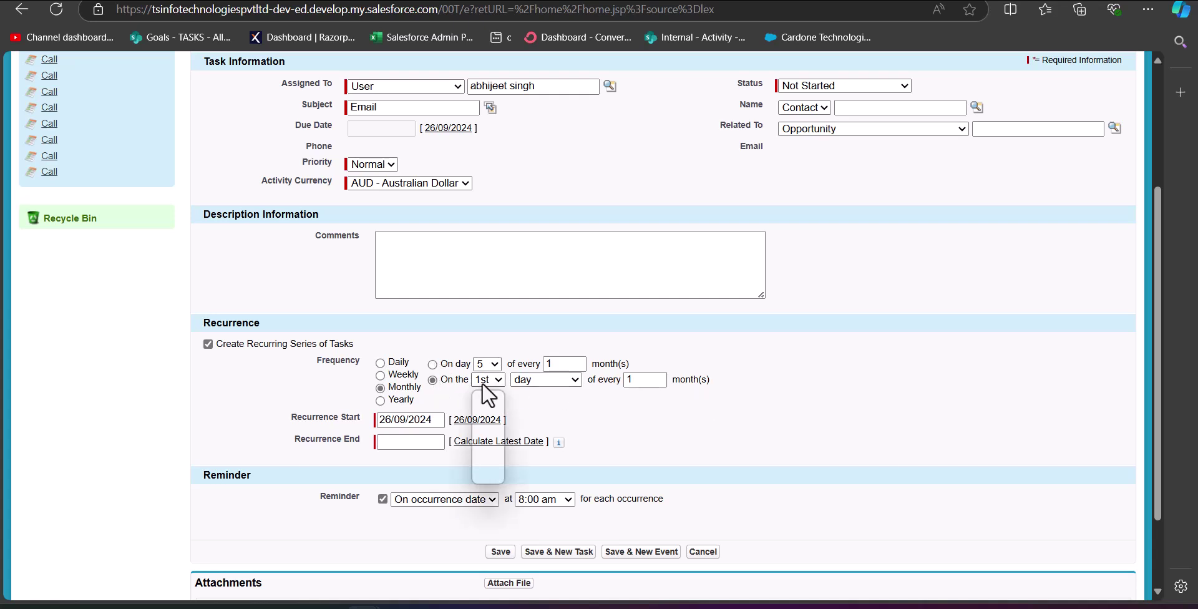
click(515, 403)
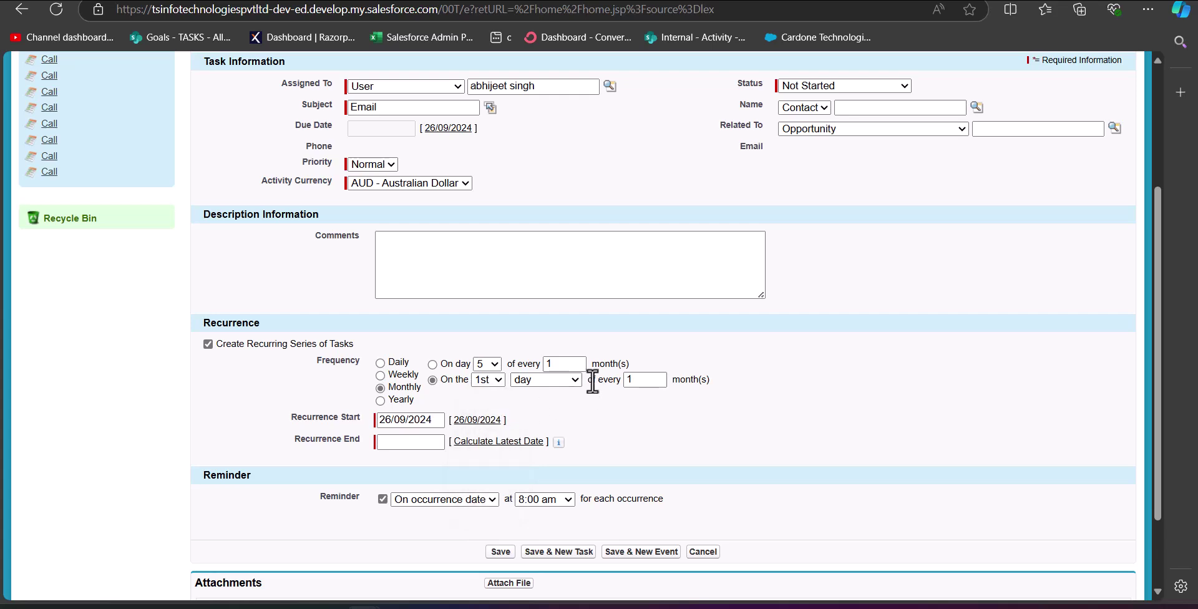
click(433, 363)
- Set the Recurrence End date to 26/09/2024 with the date picker
scroll(400, 365, down, 1)
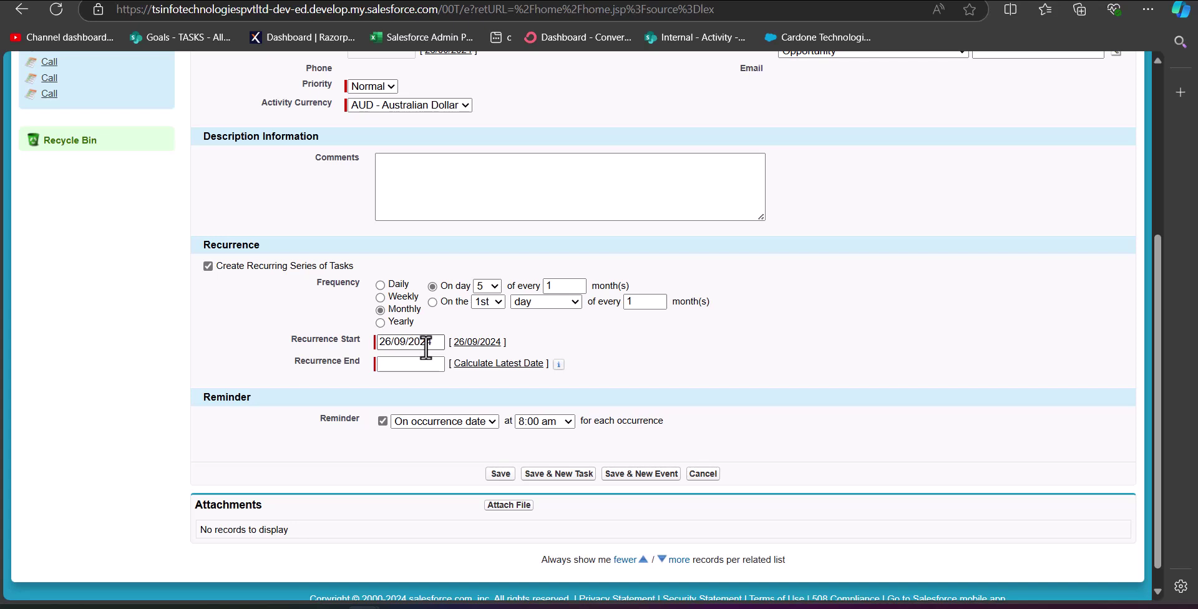
click(430, 364)
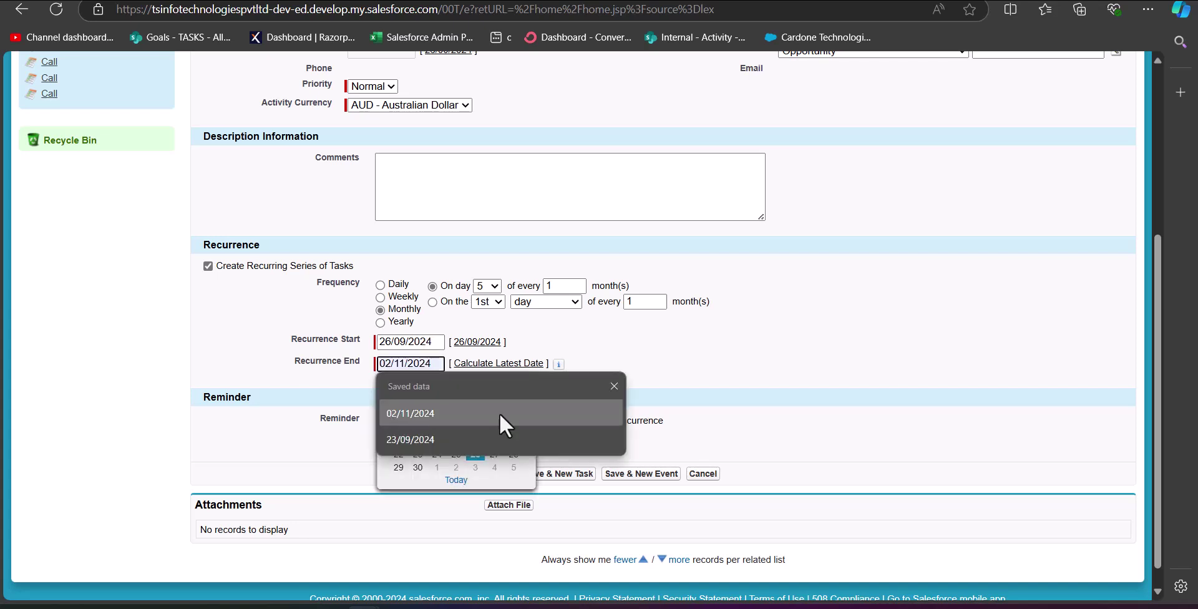
click(614, 386)
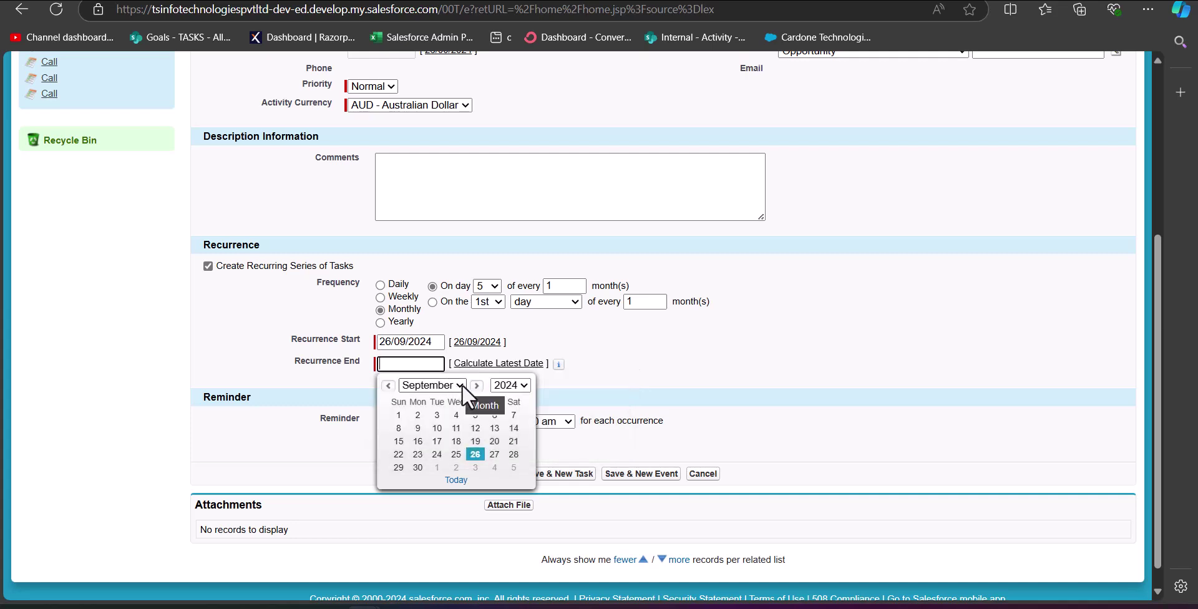
click(475, 454)
scroll(571, 398, up, 1)
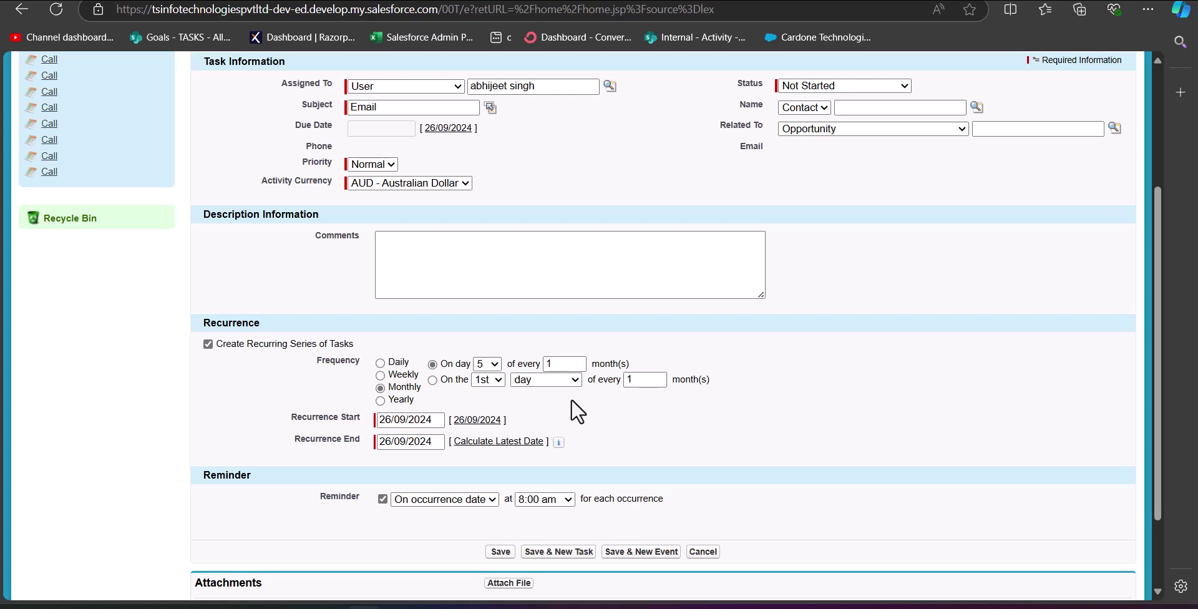
scroll(347, 407, down, 2)
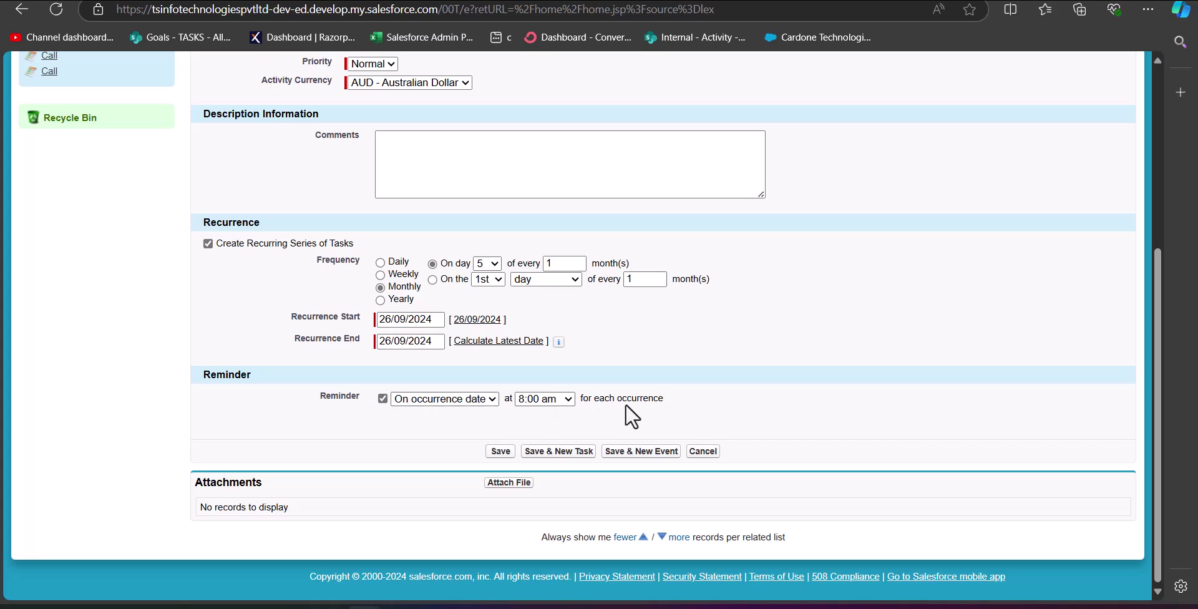
- Save the Email task recurring monthly on day 5, from 26-Sept-2024 to 26-Sept-2024
click(500, 452)
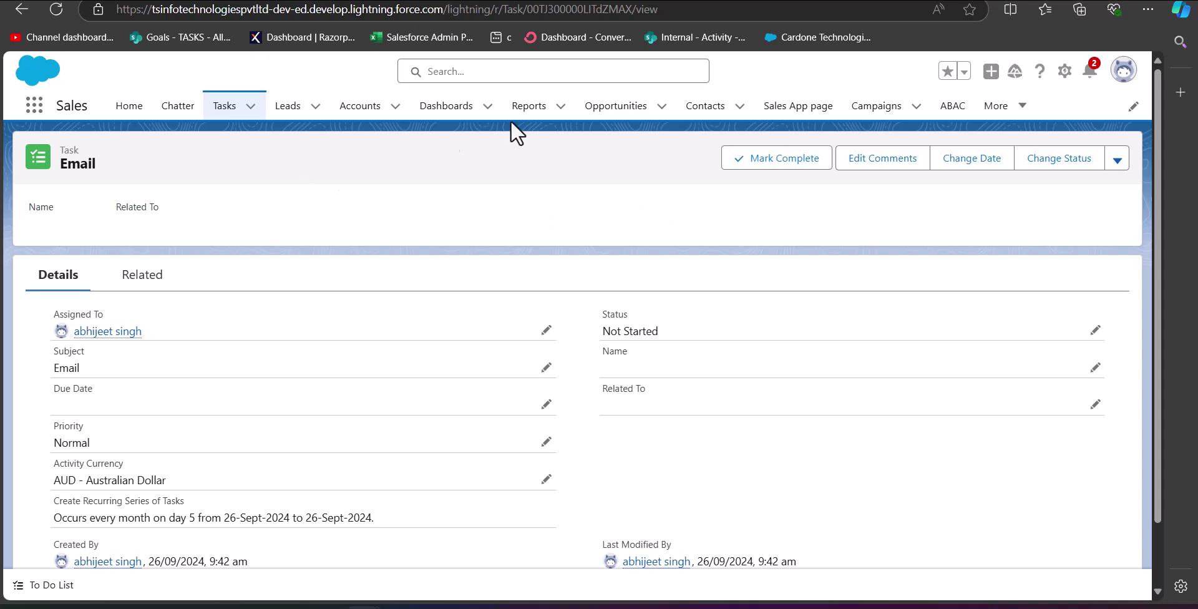
- Start a new task from the Tasks list and make it a recurring series
click(218, 110)
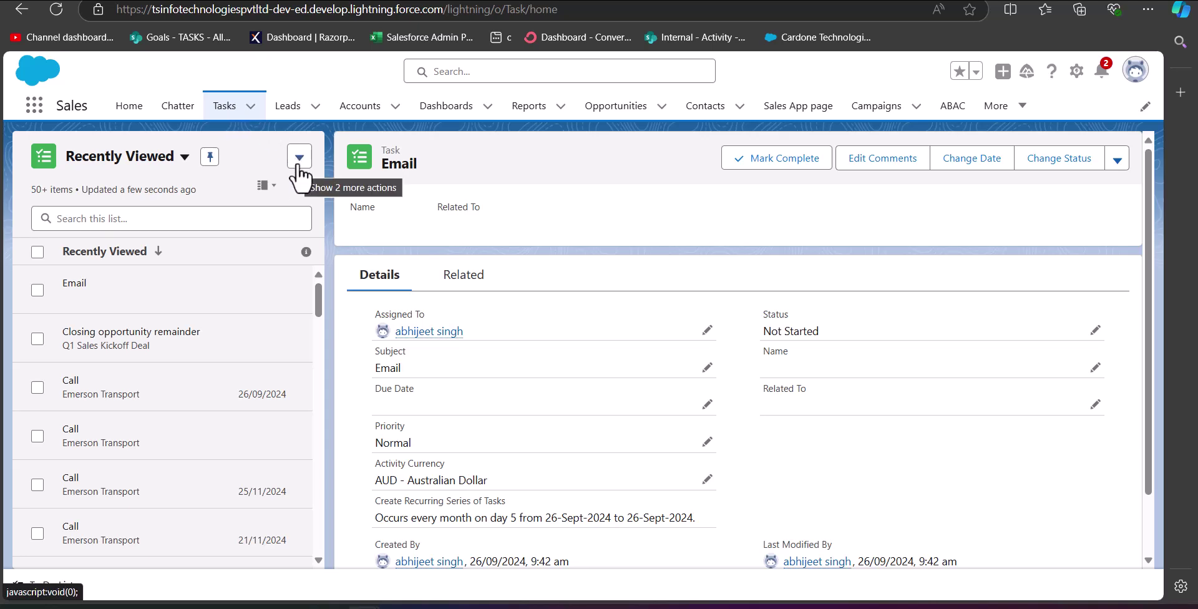
click(299, 161)
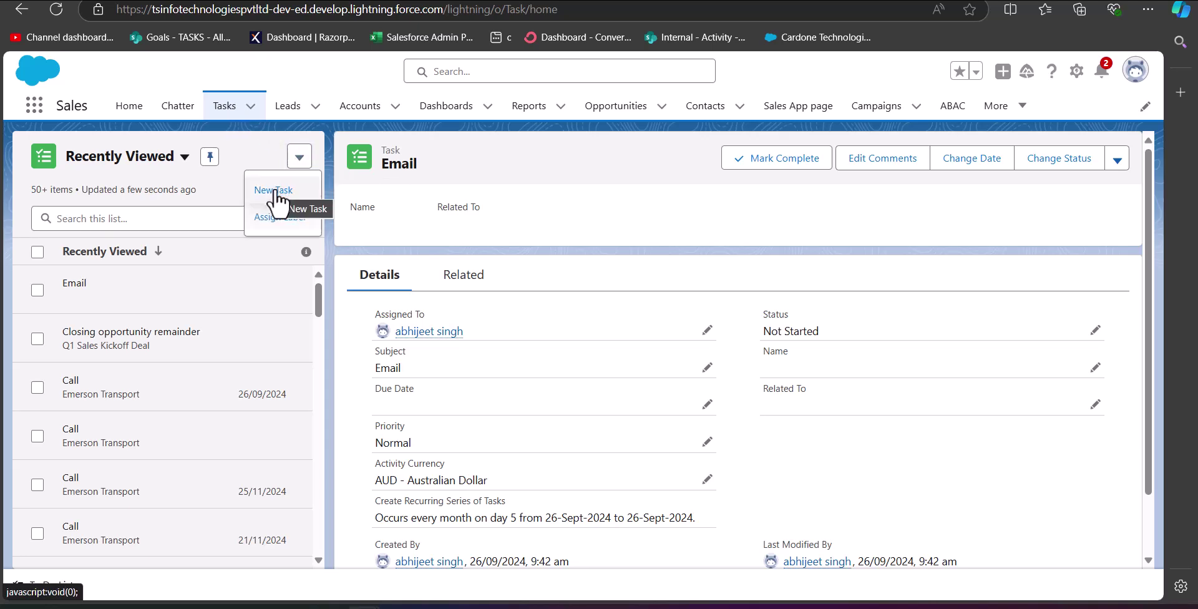
click(275, 198)
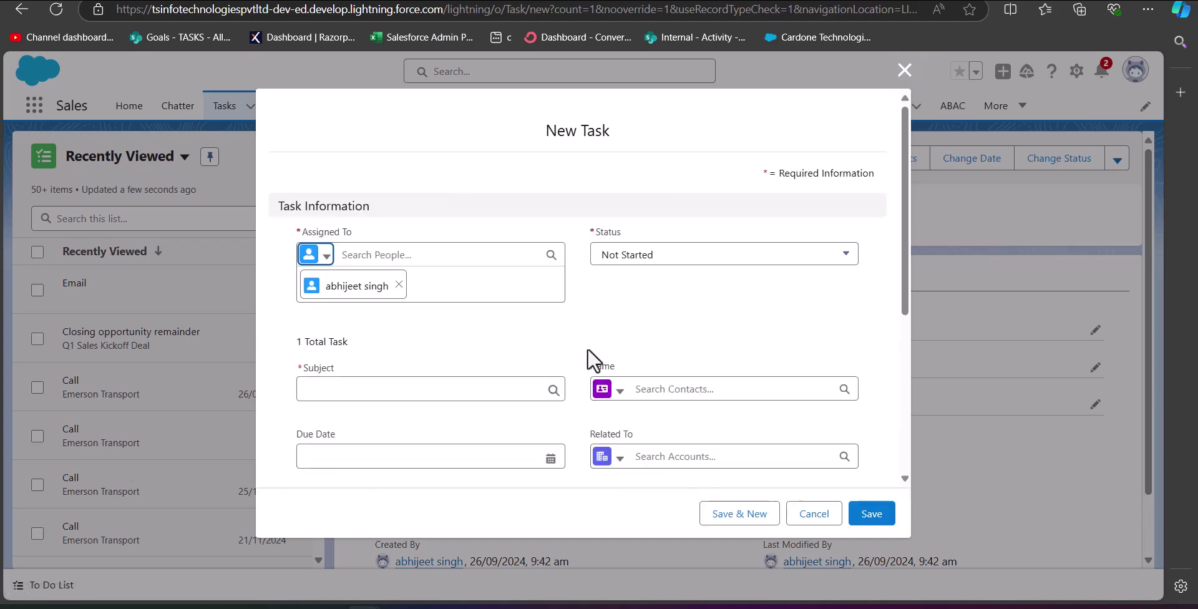
scroll(646, 360, down, 2)
scroll(554, 303, down, 2)
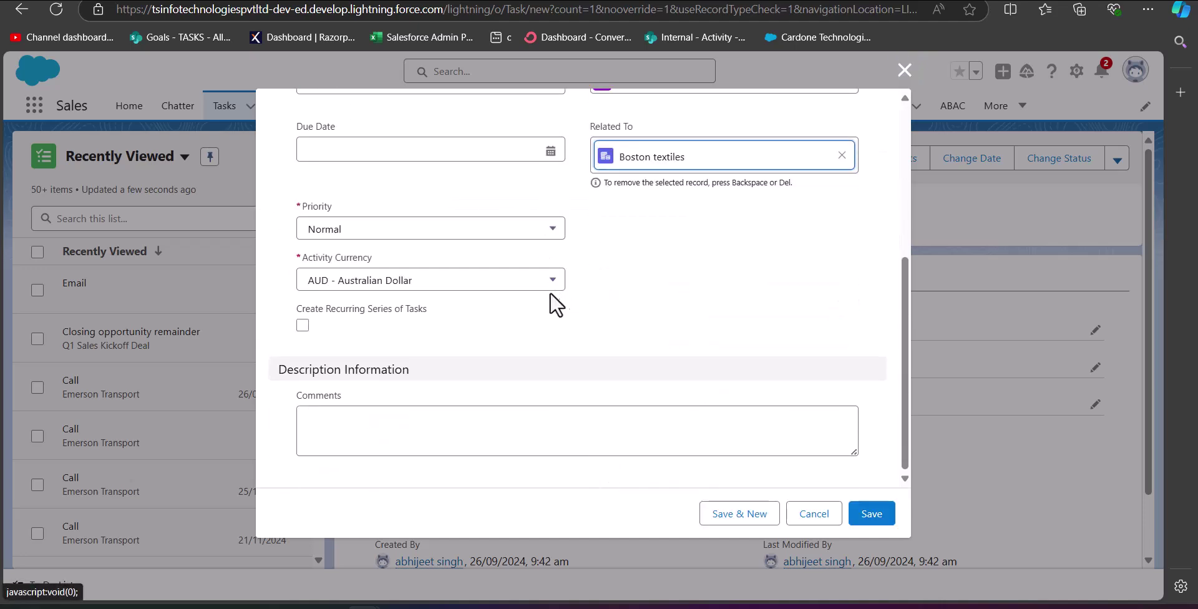
click(303, 325)
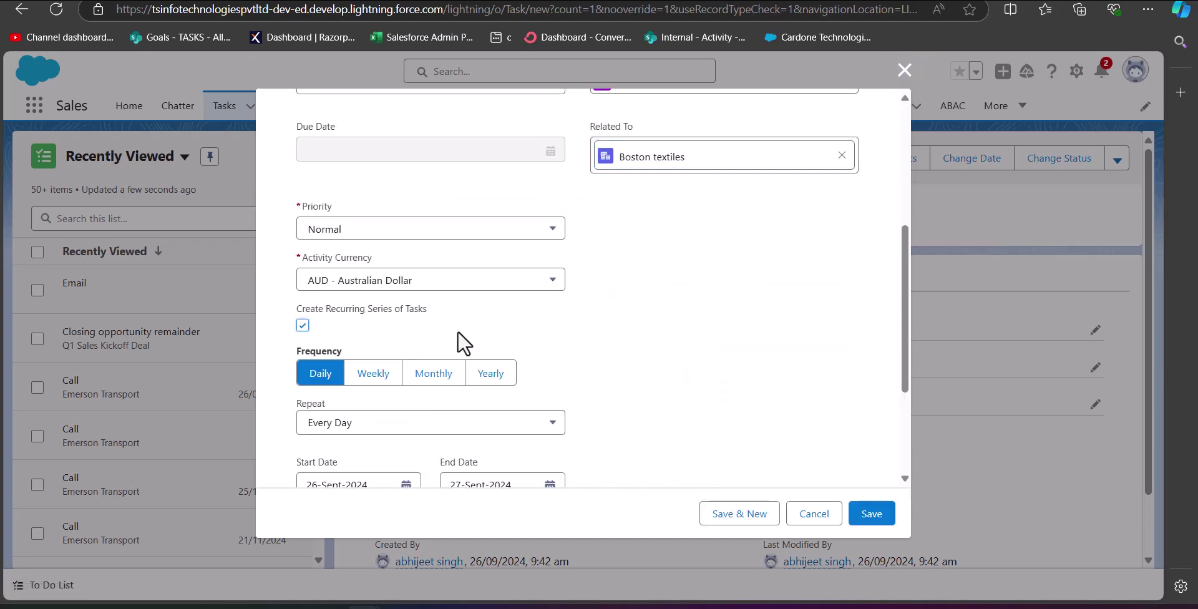
- Set the series to repeat monthly, Custom, every 3 months on day 1
scroll(480, 325, down, 1)
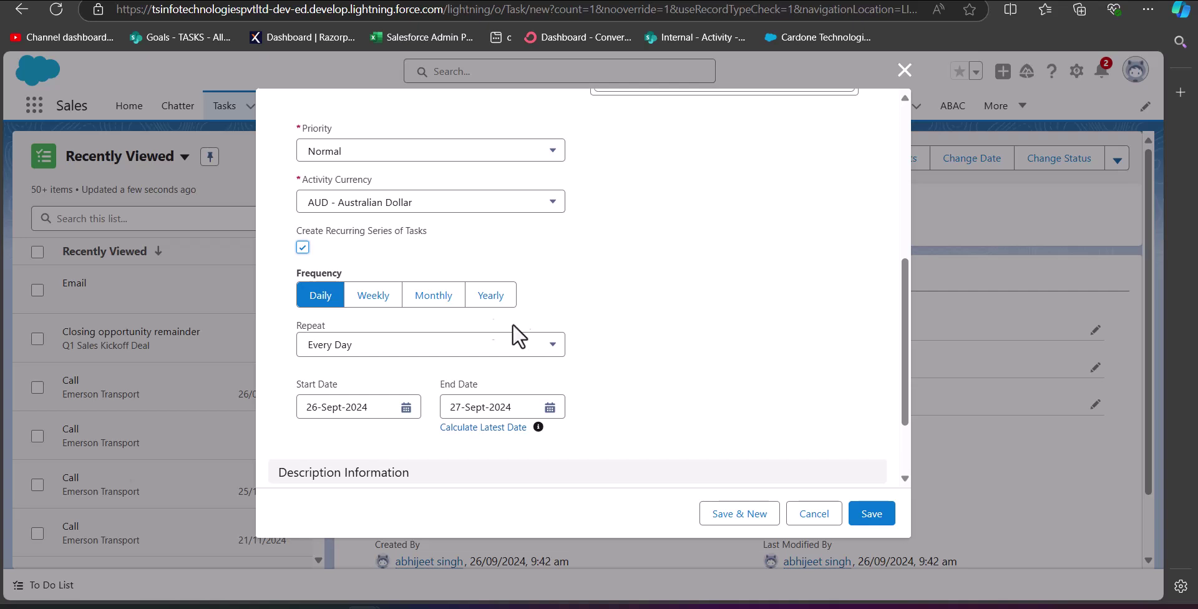
click(429, 306)
scroll(650, 260, down, 1)
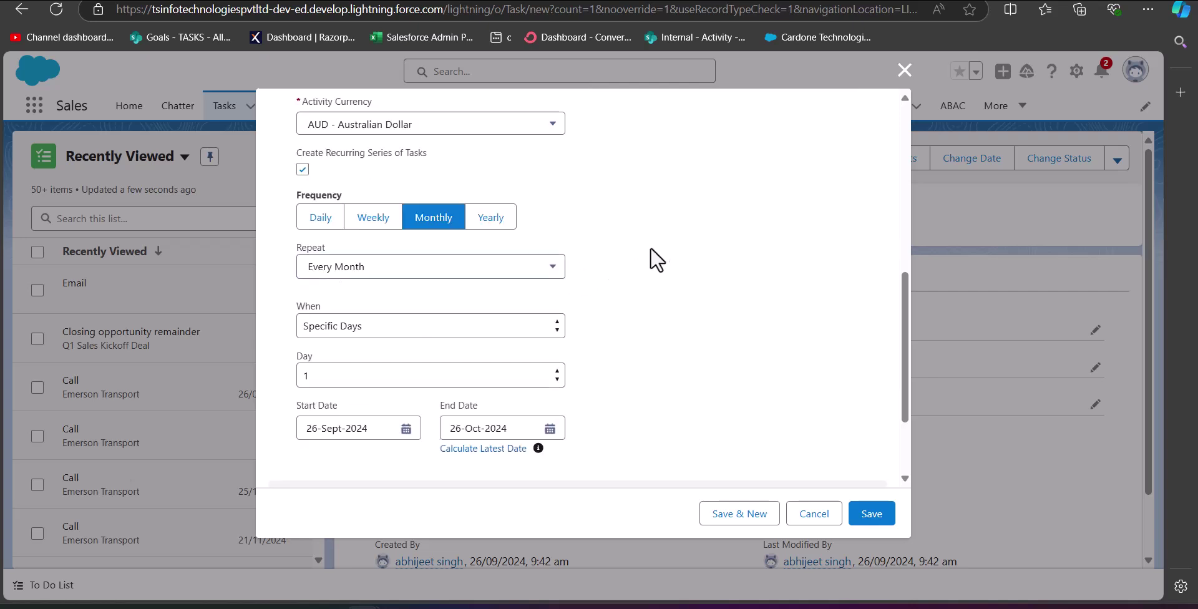
click(471, 265)
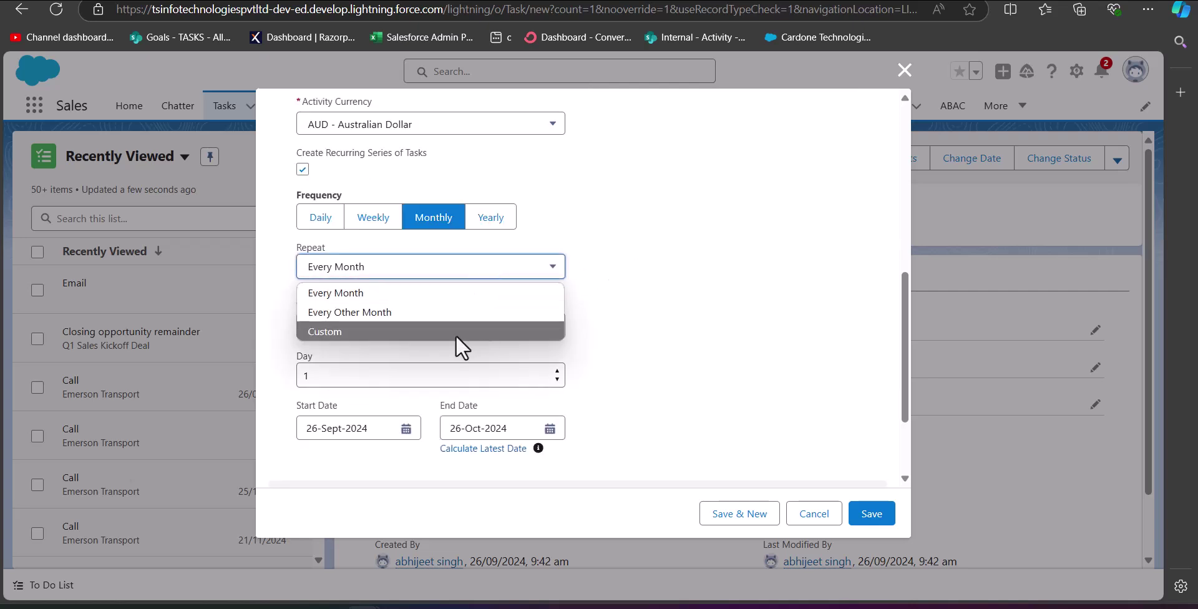
click(456, 335)
scroll(420, 341, down, 1)
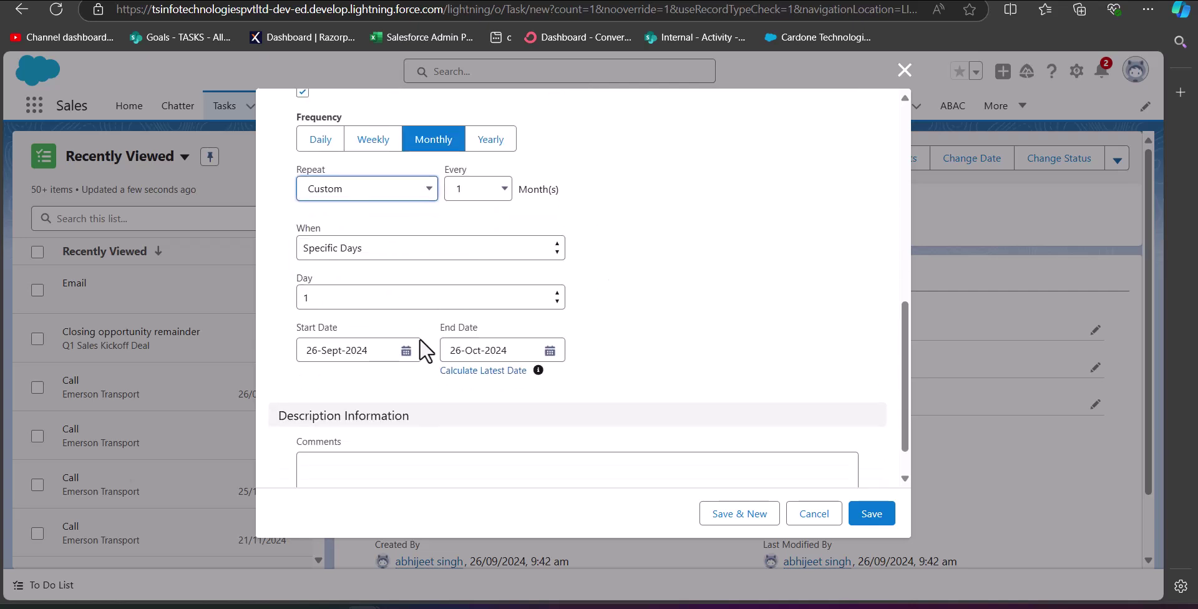
scroll(465, 256, up, 1)
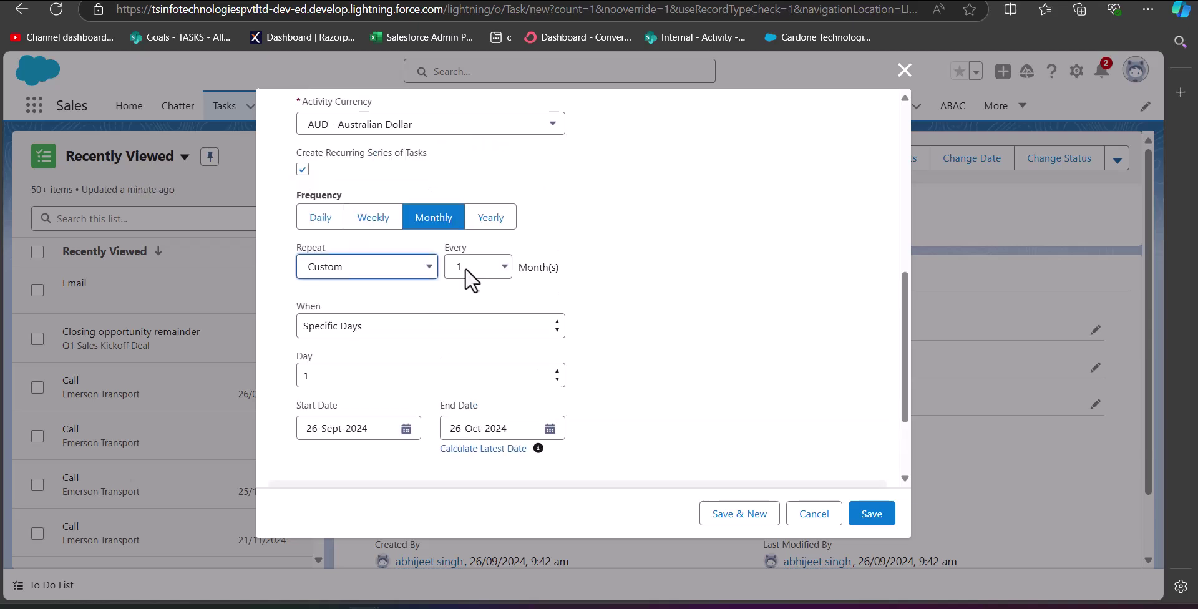
click(464, 267)
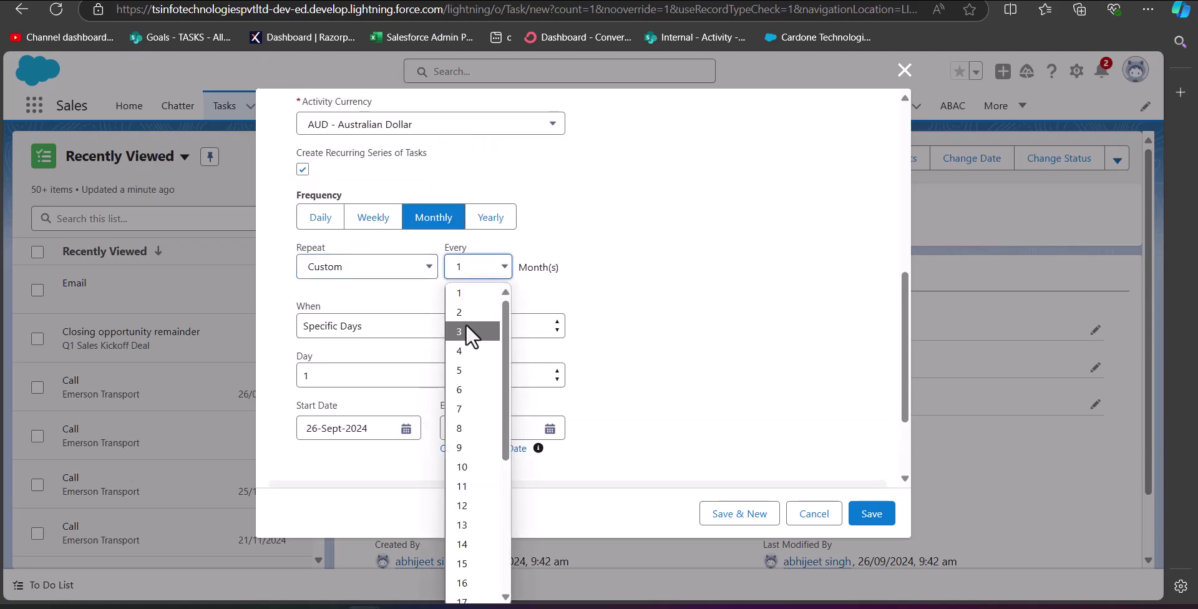
click(467, 329)
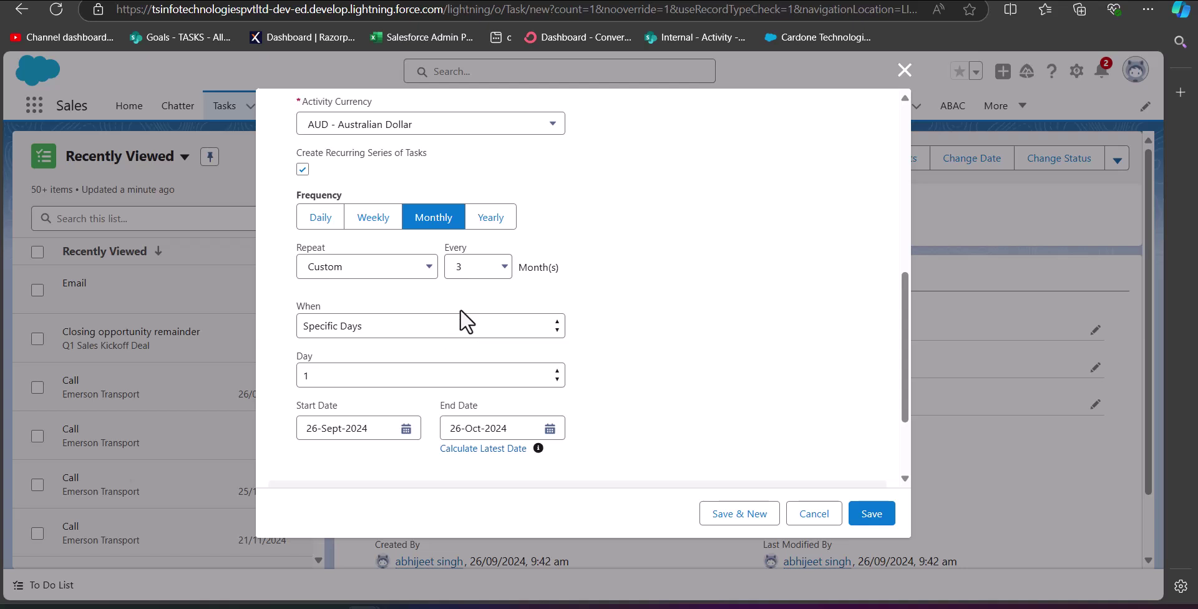